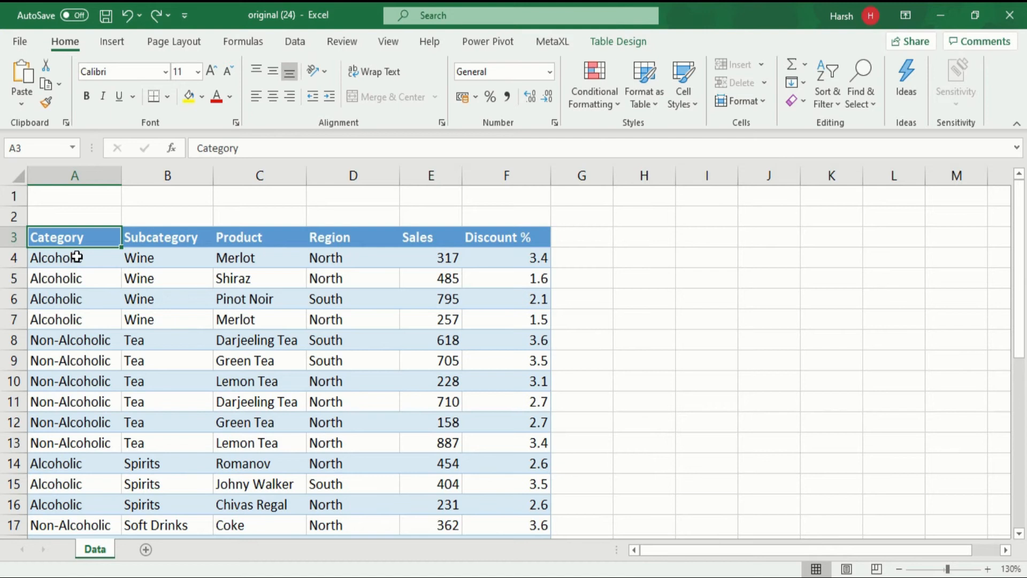
Step: Examine the first record of the source table across the Subcategory, Product, Region, Sales and Discount % columns
click(160, 261)
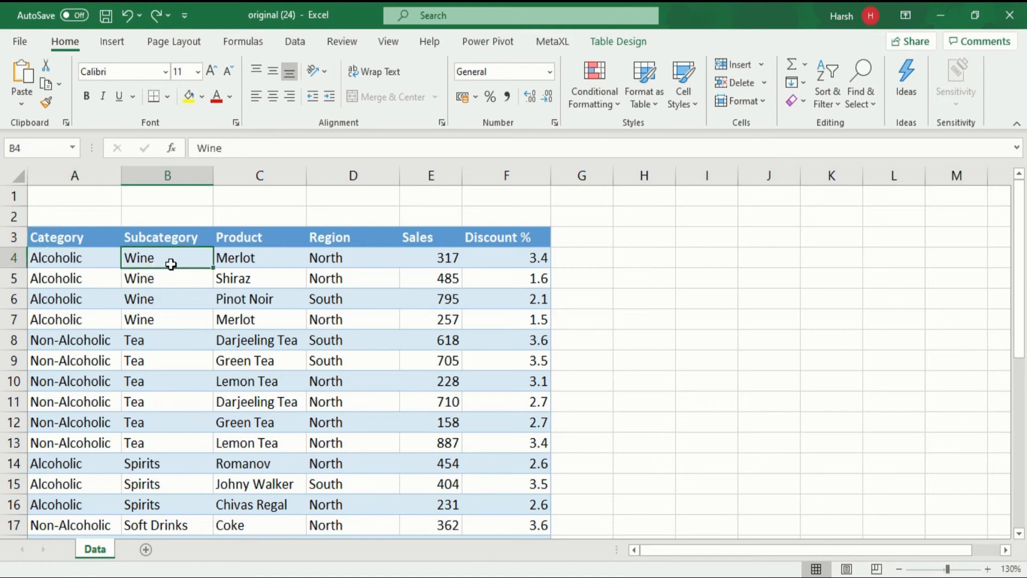
click(267, 263)
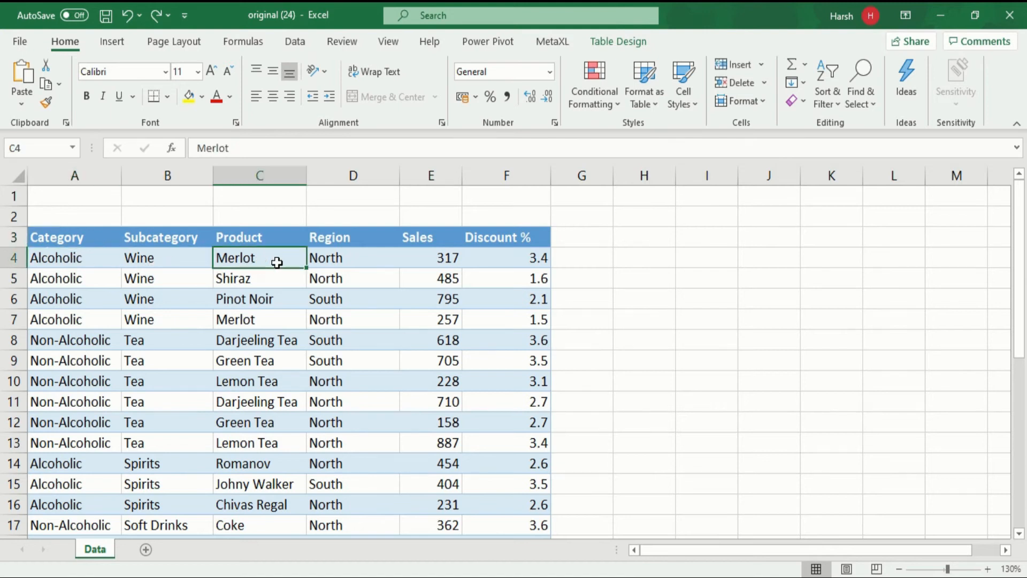
click(378, 264)
click(419, 260)
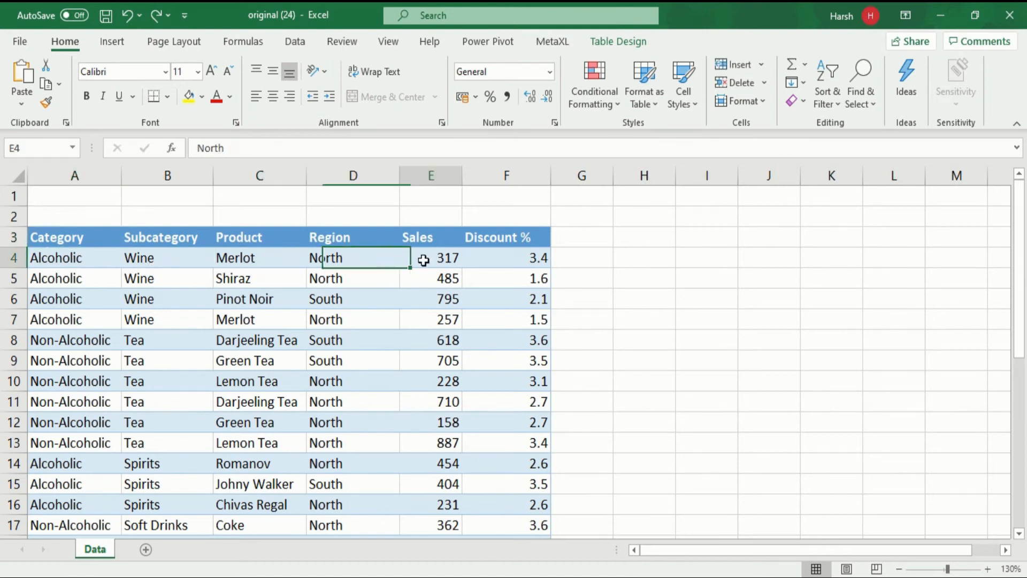
click(525, 264)
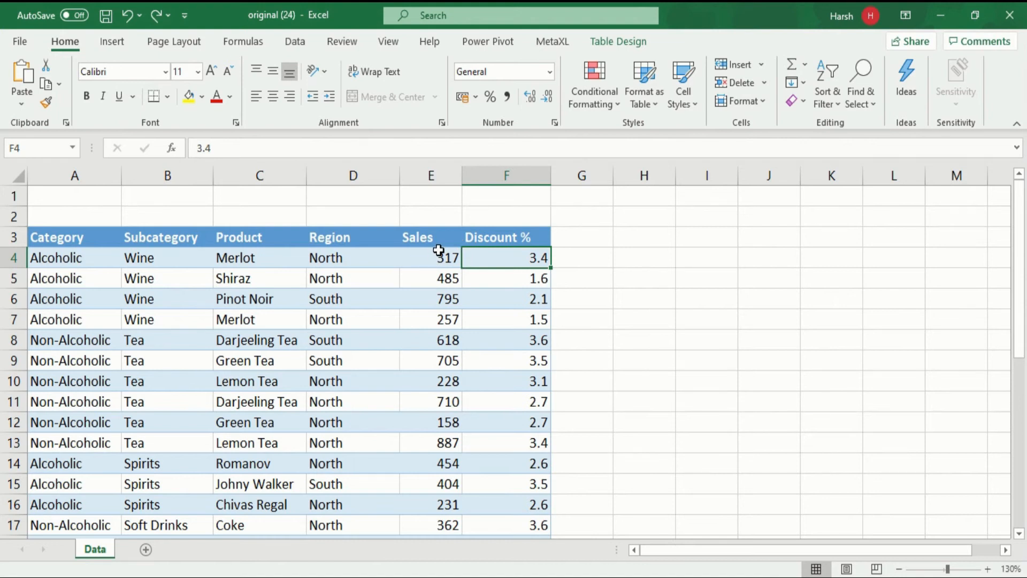
click(573, 256)
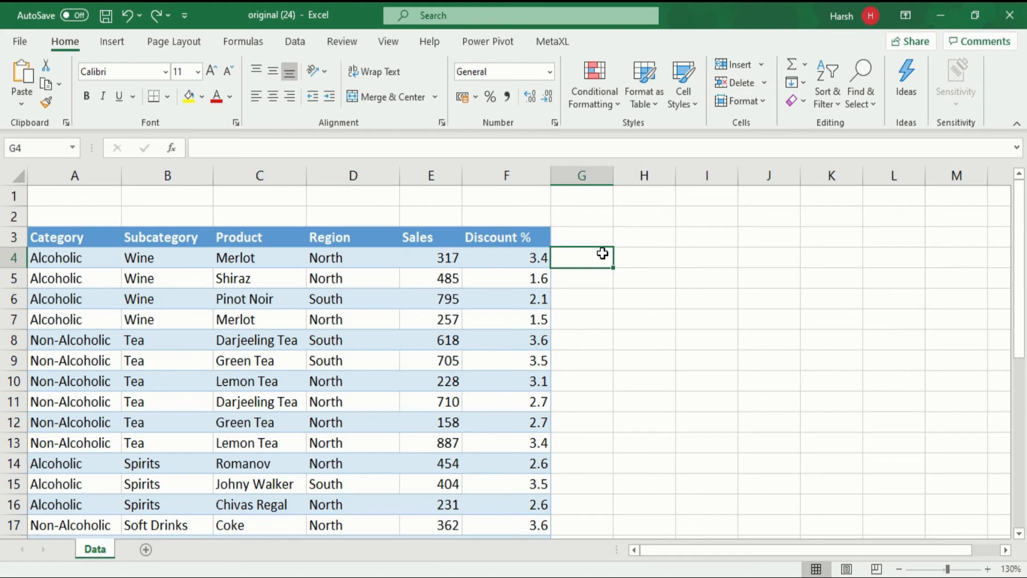
Step: Create a PivotTable from the random table on a new worksheet
click(185, 275)
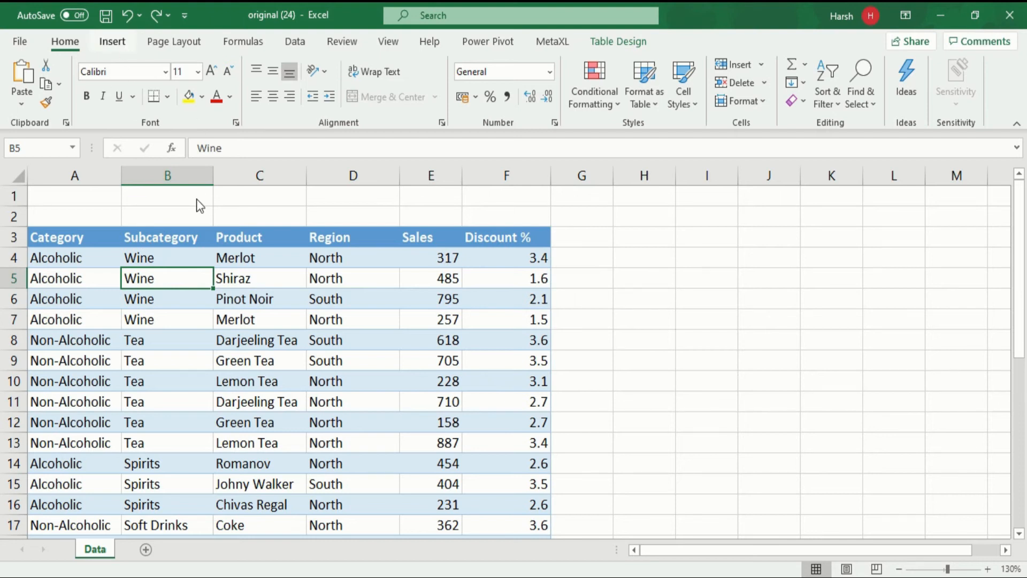
key(alt+n)
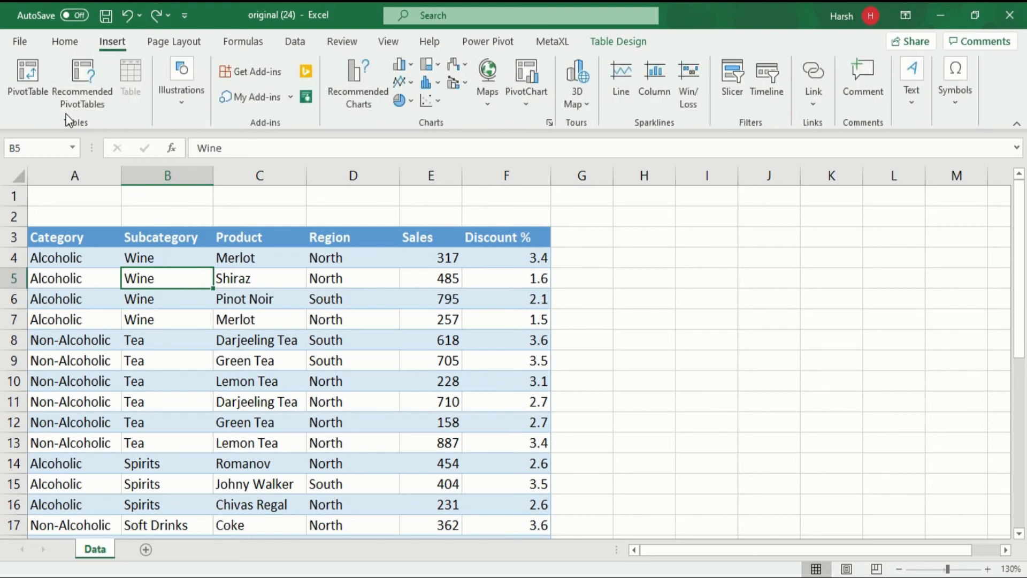
click(46, 95)
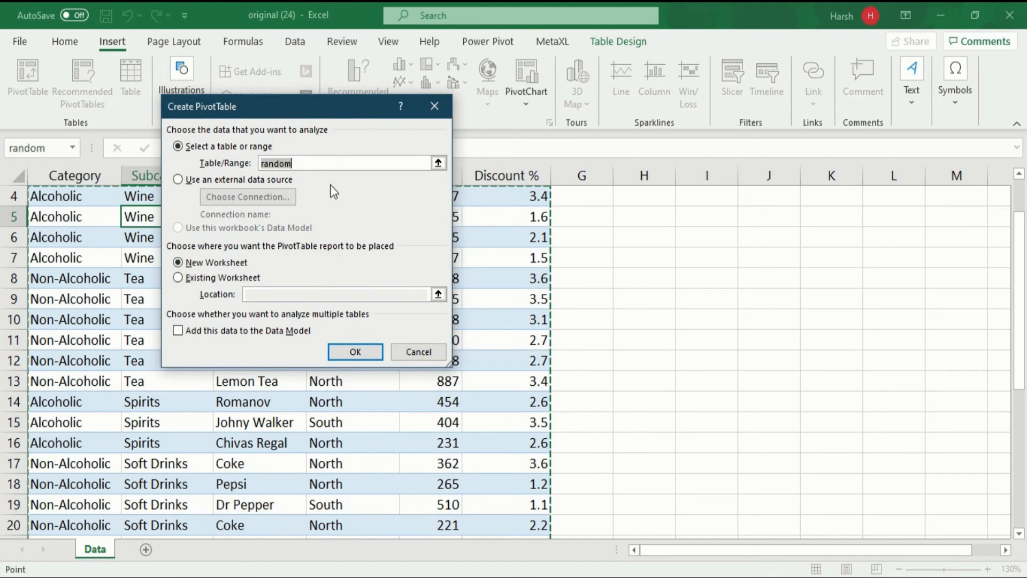
click(345, 351)
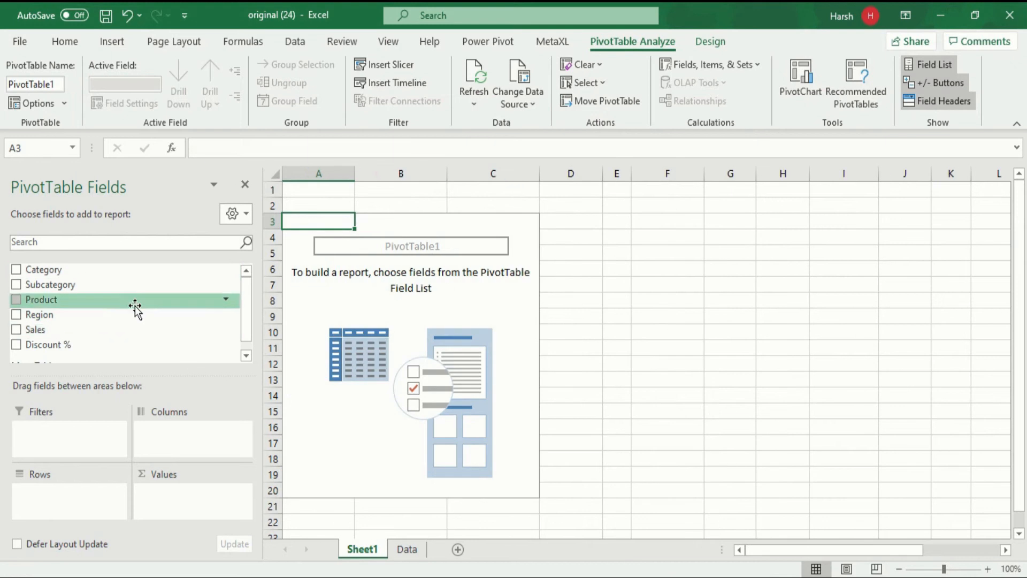
Step: Build the PivotTable with Subcategory as rows and Sales and Discount % as values
drag(62, 284, 81, 491)
drag(51, 331, 176, 501)
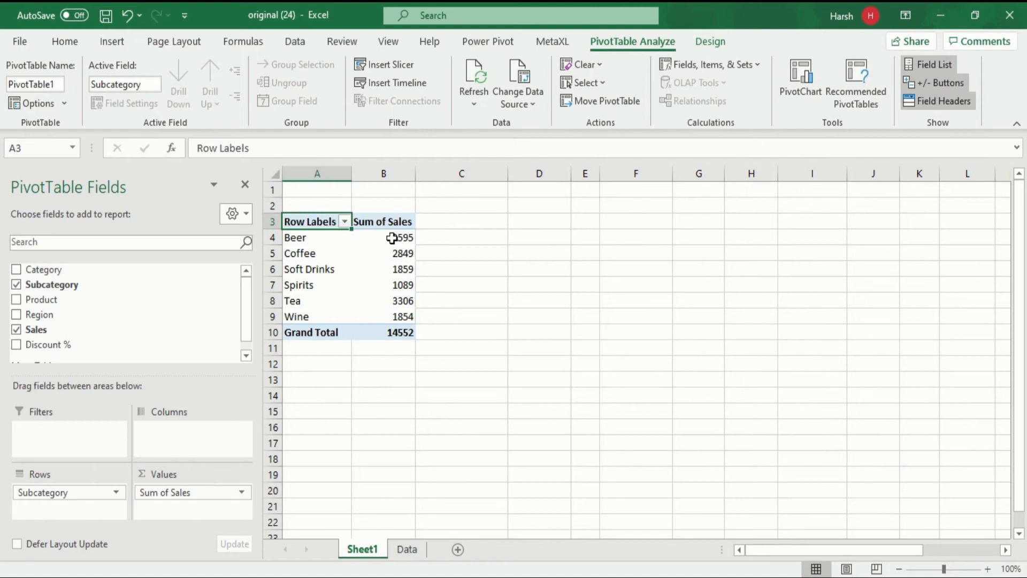
mouse_move(394, 238)
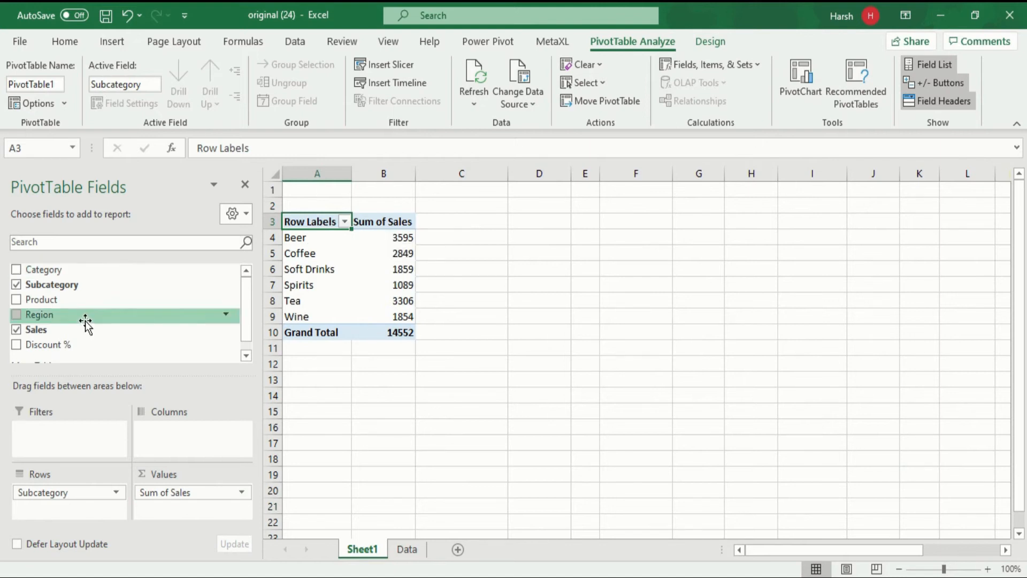
drag(47, 355, 182, 511)
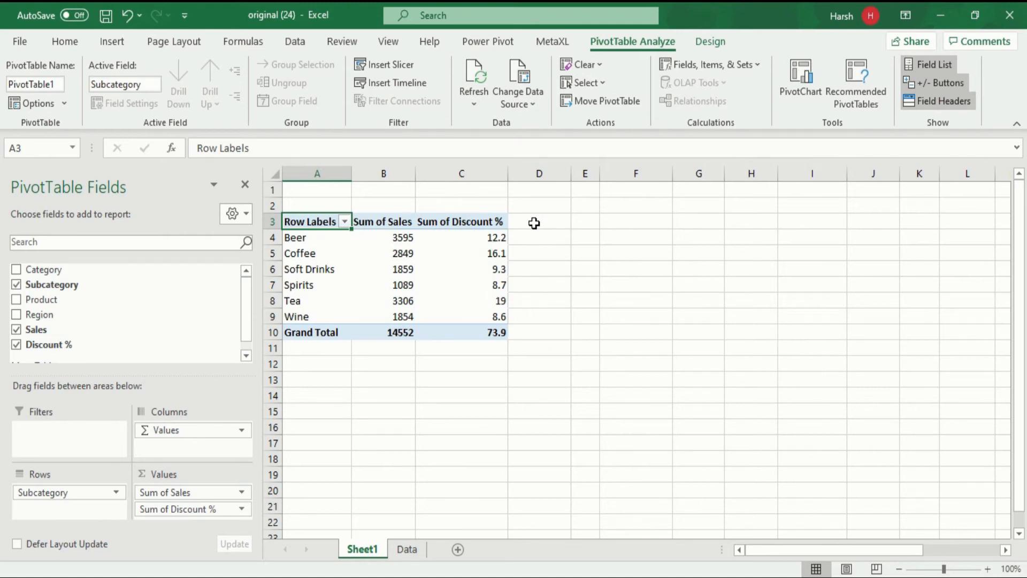
Step: Drill down into Beer's Sum of Sales value to list its underlying records on a new sheet
mouse_move(456, 236)
mouse_move(398, 239)
click(405, 237)
double_click(405, 237)
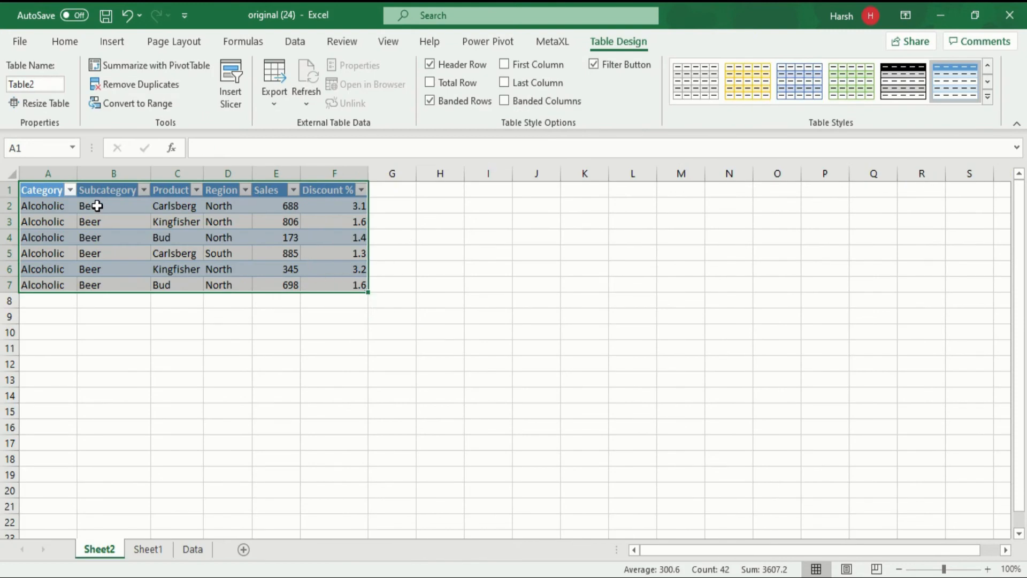
Step: Check the totals of the Beer records' Sales and Discount % values on Sheet2 against the PivotTable on Sheet1
click(148, 548)
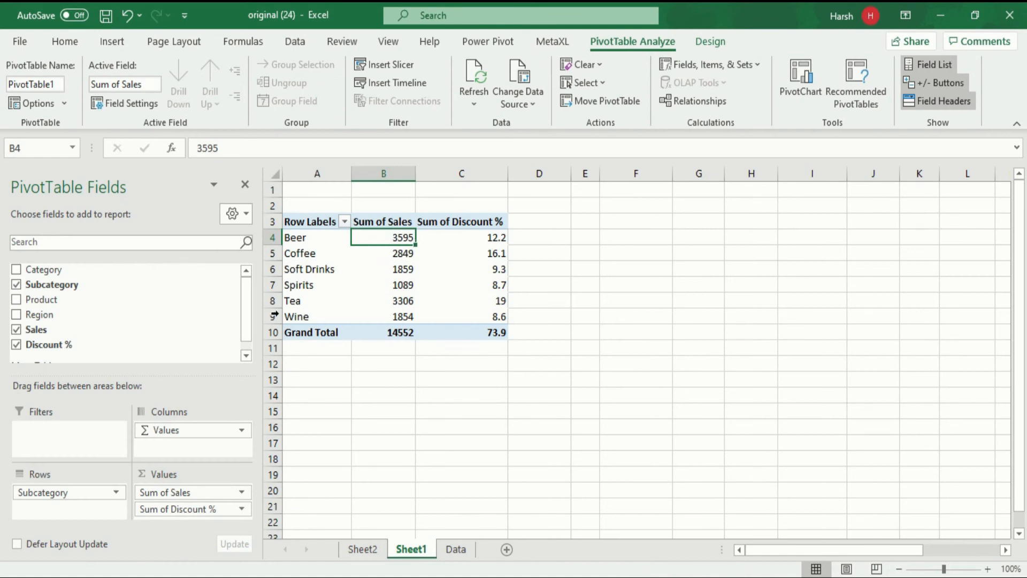
click(361, 549)
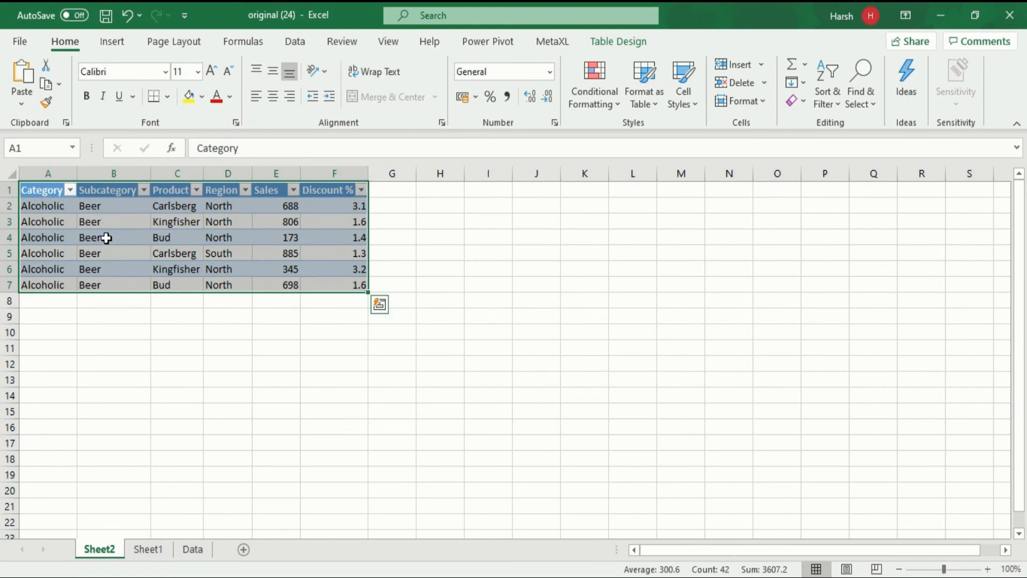
click(288, 207)
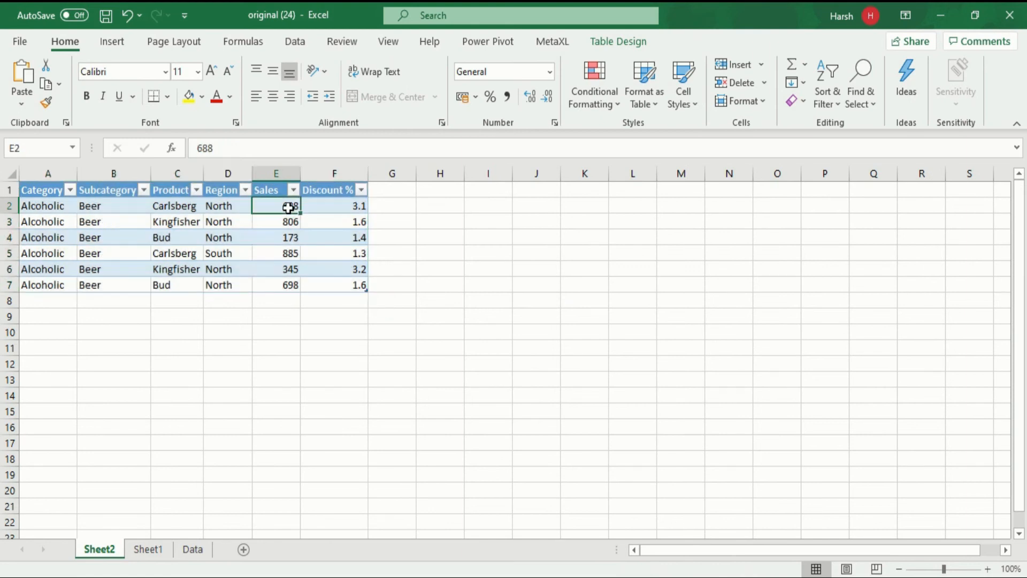
drag(288, 208, 294, 278)
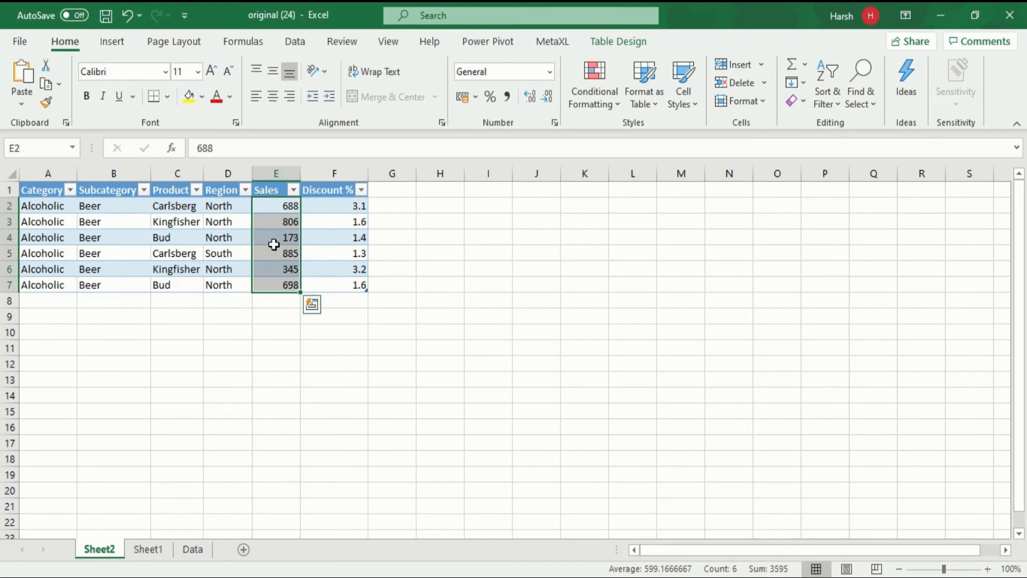
drag(355, 209, 348, 288)
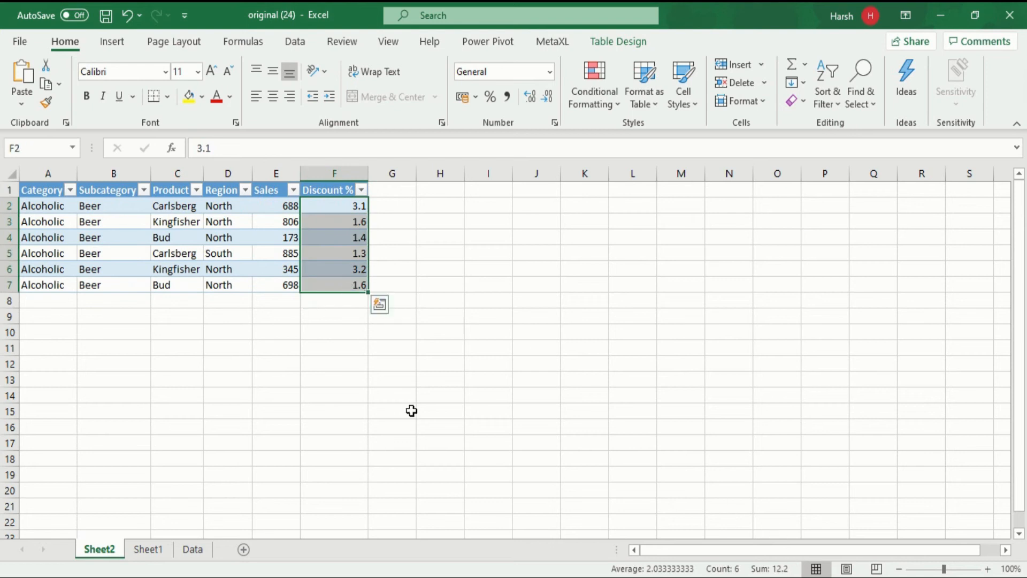
click(158, 550)
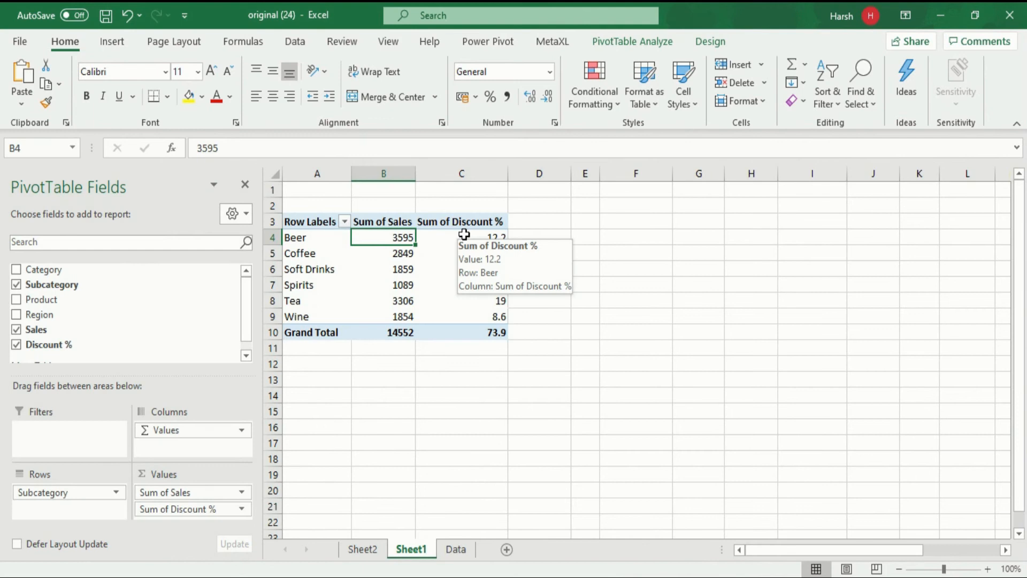
click(363, 550)
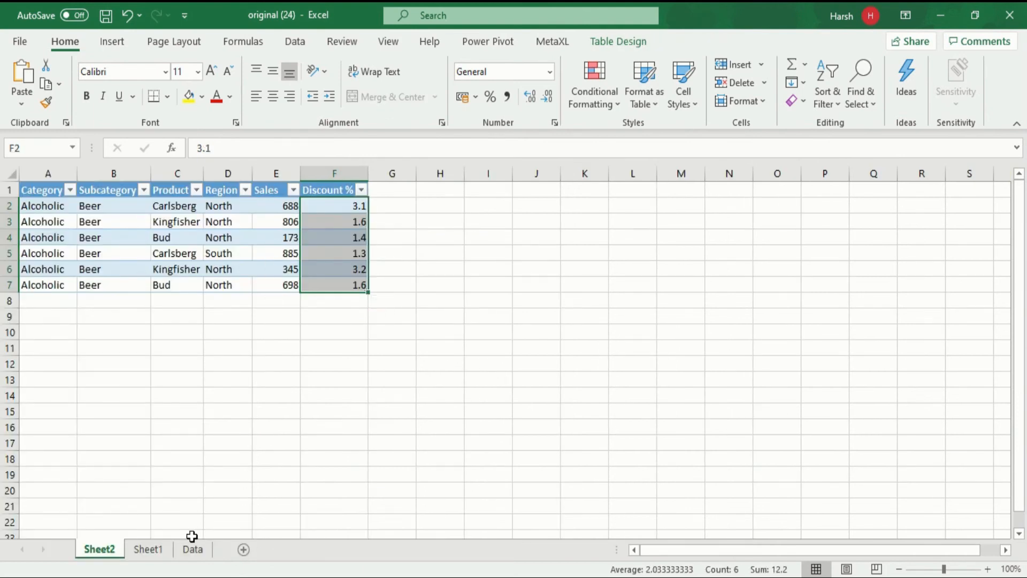
click(165, 550)
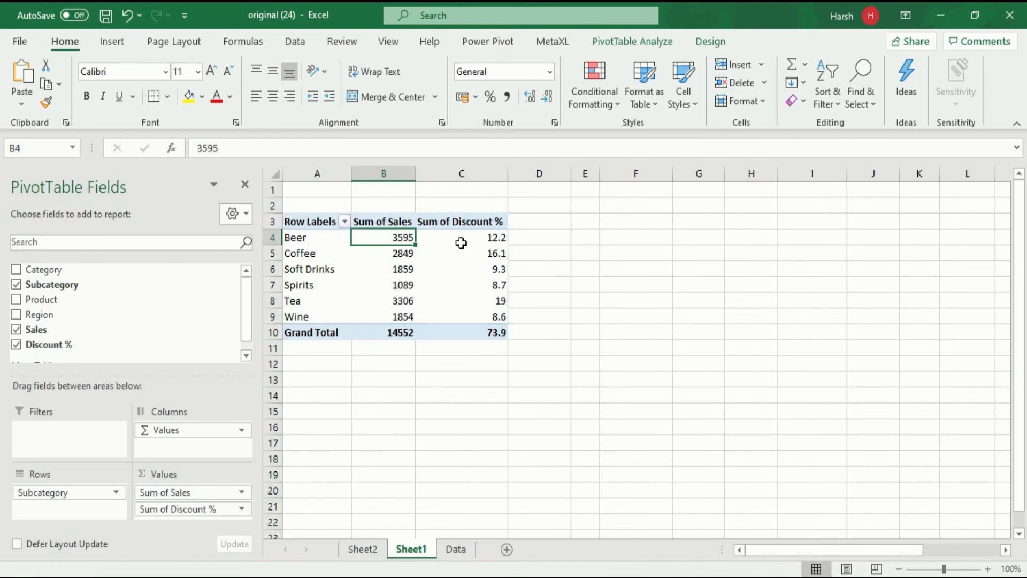
mouse_move(430, 292)
Step: Insert a table column after Discount % on the Data sheet and name its header "discount value"
click(459, 551)
scroll(543, 344, up, 1)
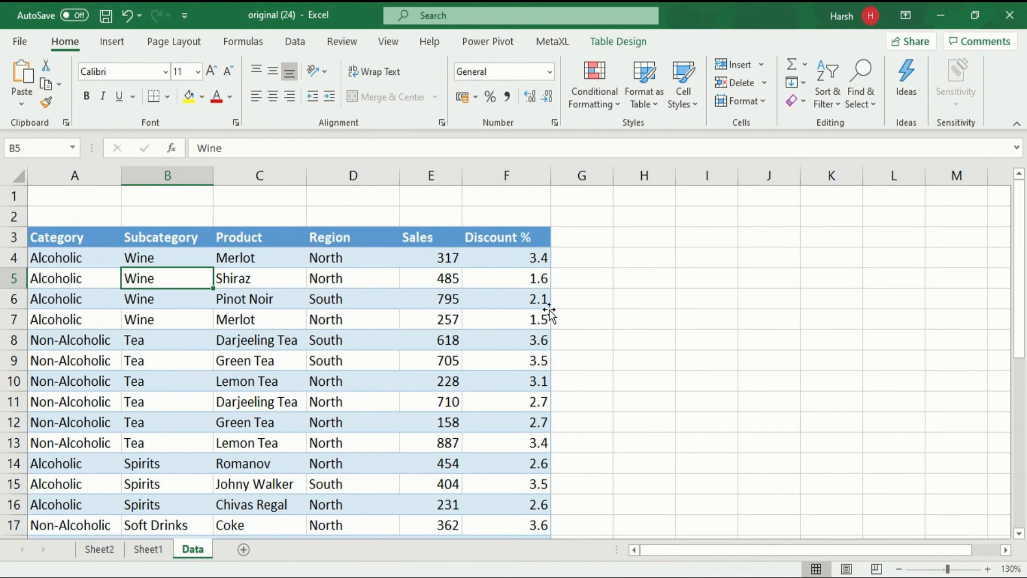
right_click(534, 236)
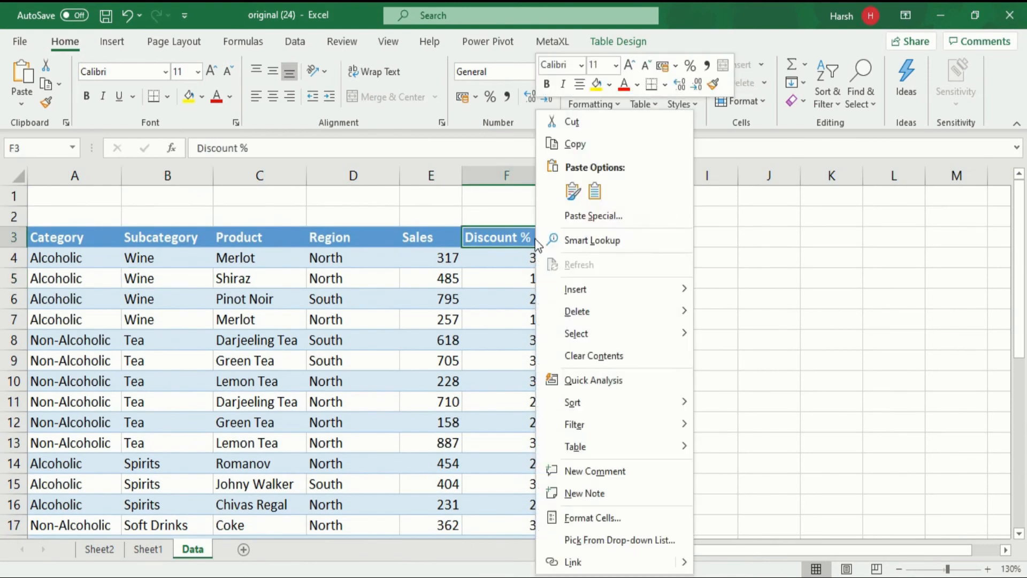
mouse_move(640, 285)
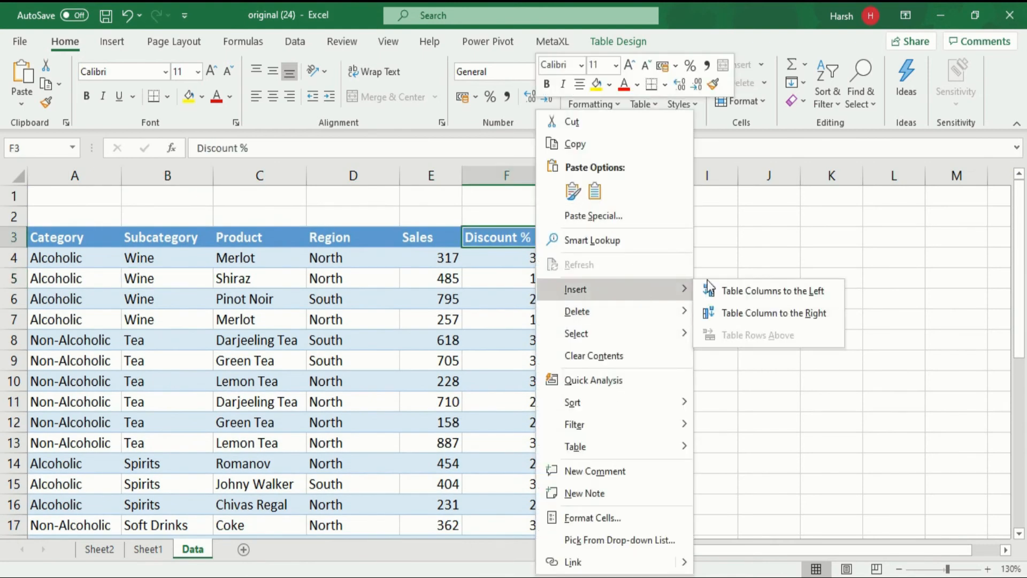
click(793, 310)
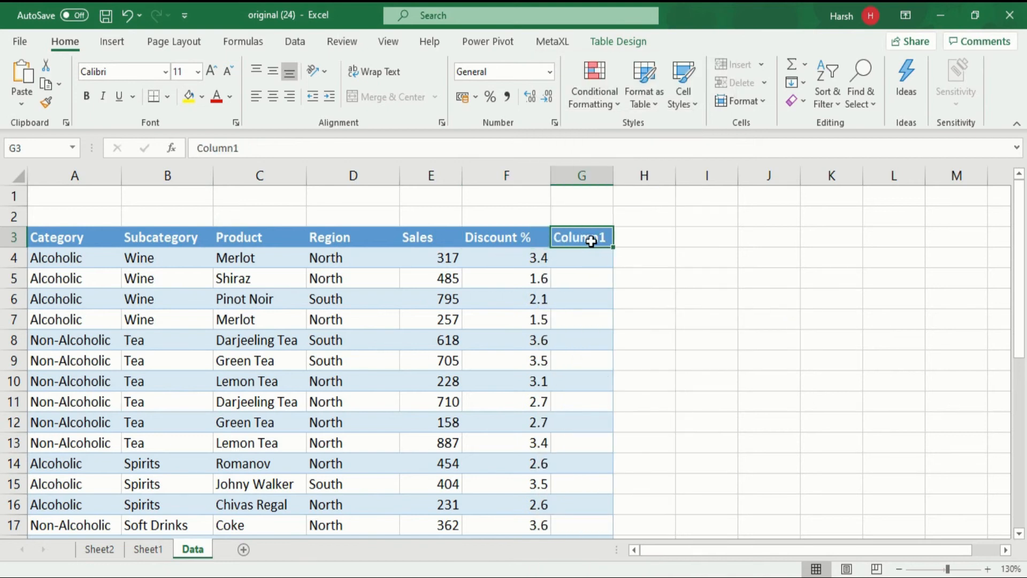
text(di)
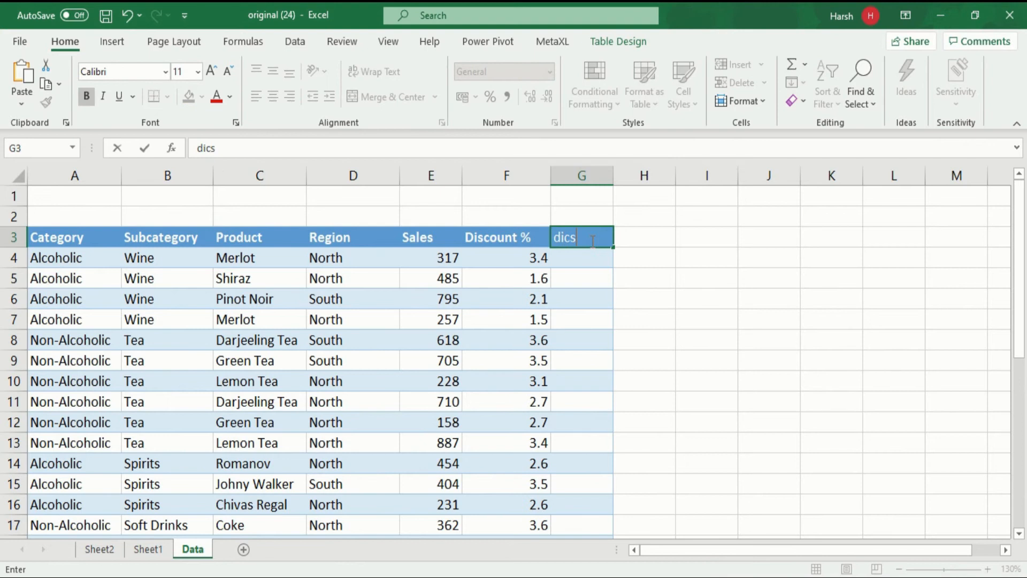
text(scoo)
text(nt)
text( value)
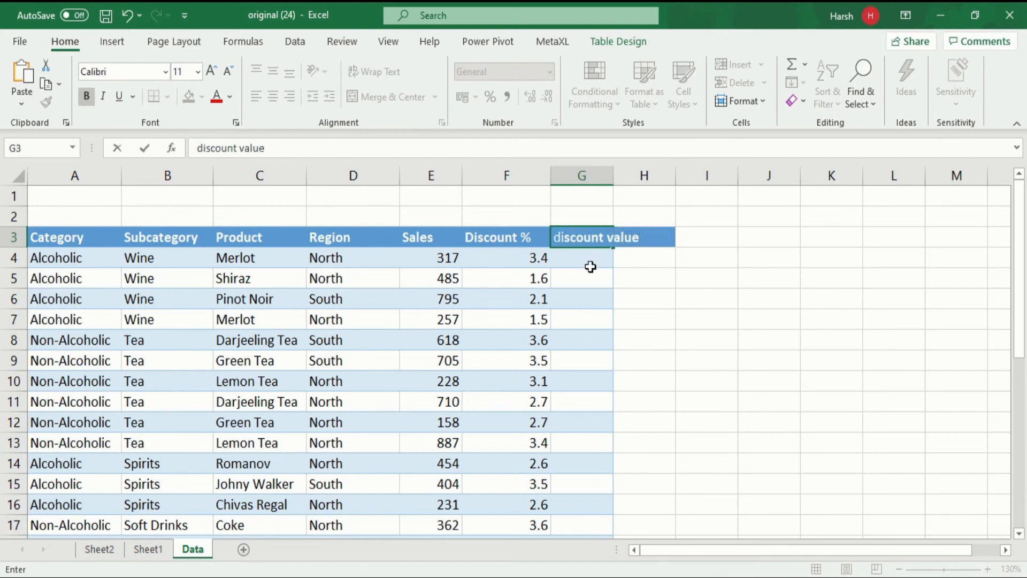
click(591, 253)
text(=)
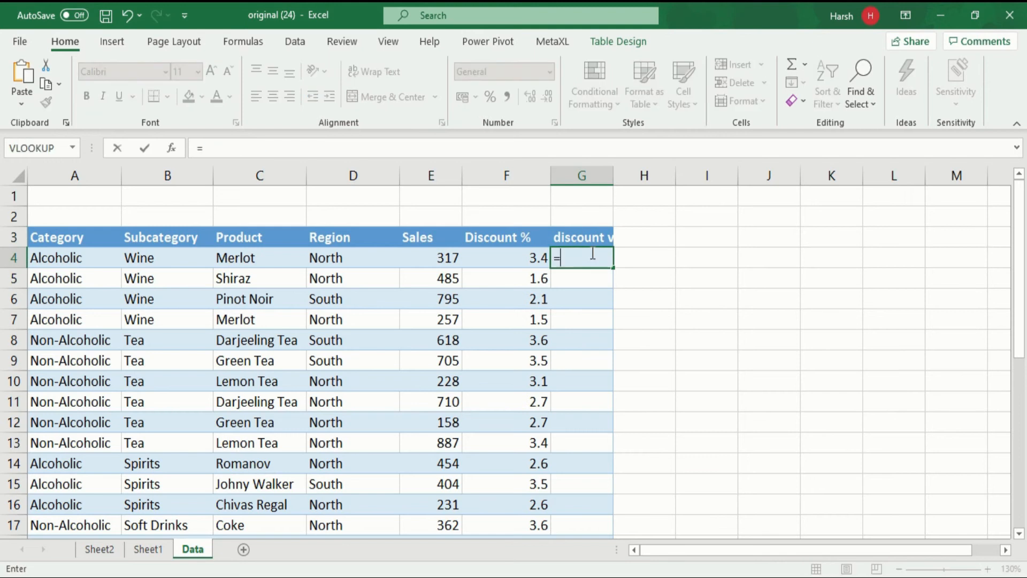
click(434, 261)
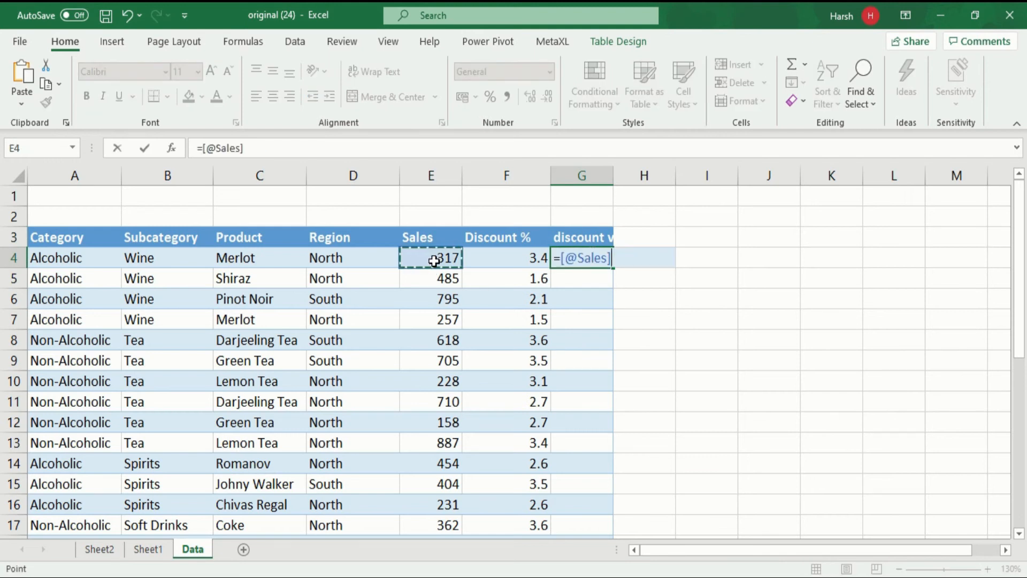
text(*)
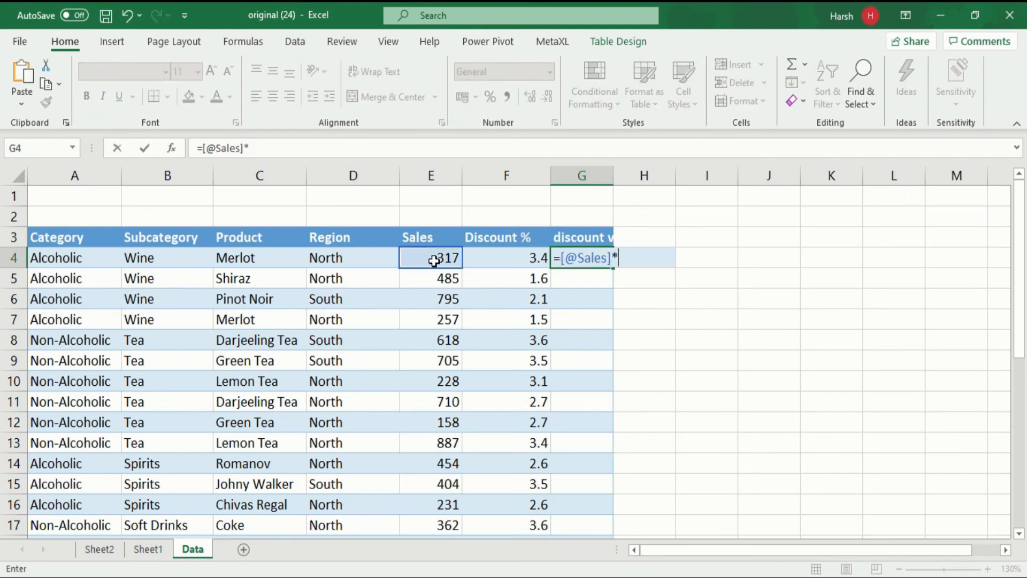
click(503, 263)
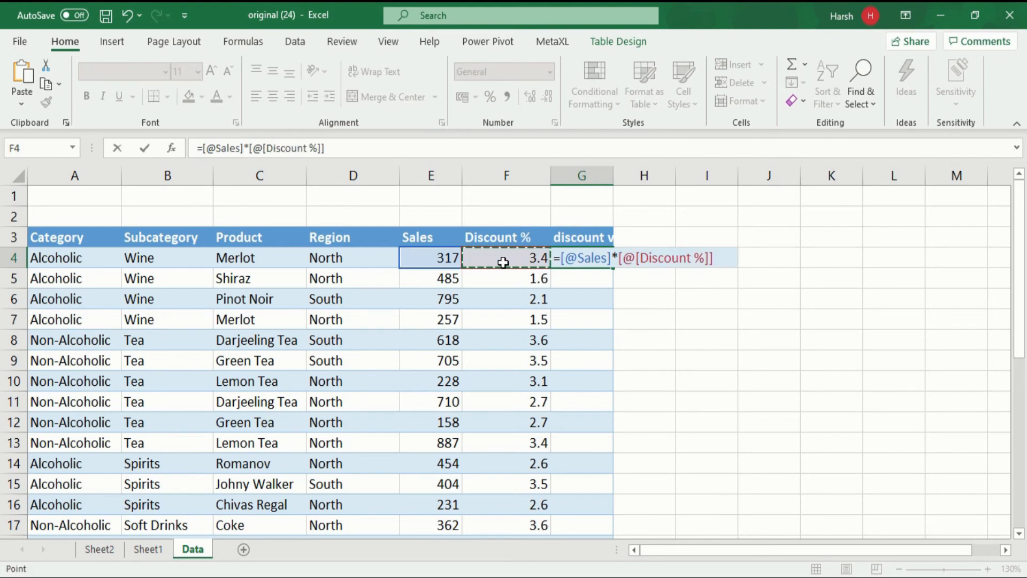
text(%)
key(Return)
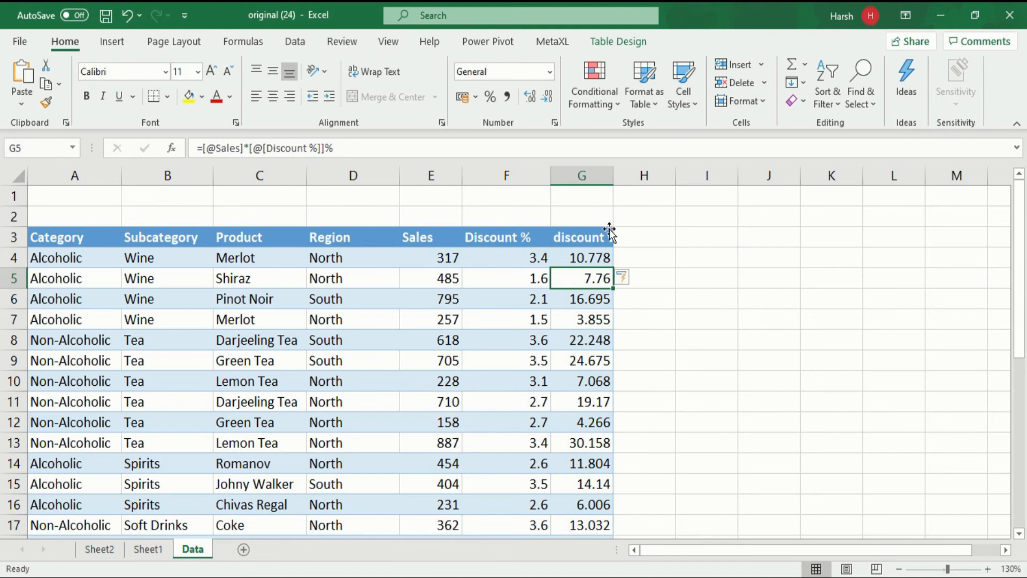
Step: Widen the discount value column slightly and return to the PivotTable on Sheet1
drag(614, 178, 629, 182)
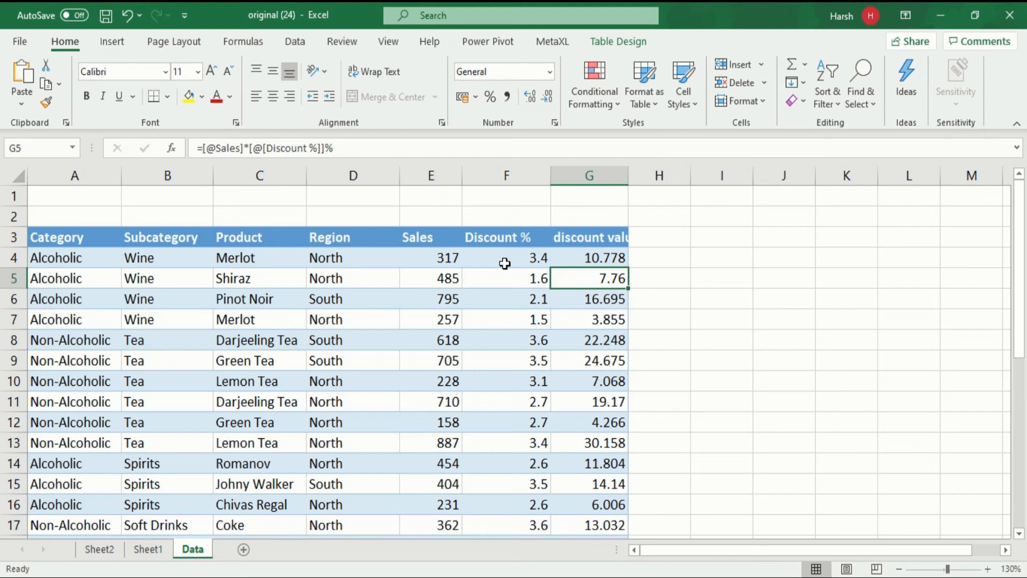
click(599, 259)
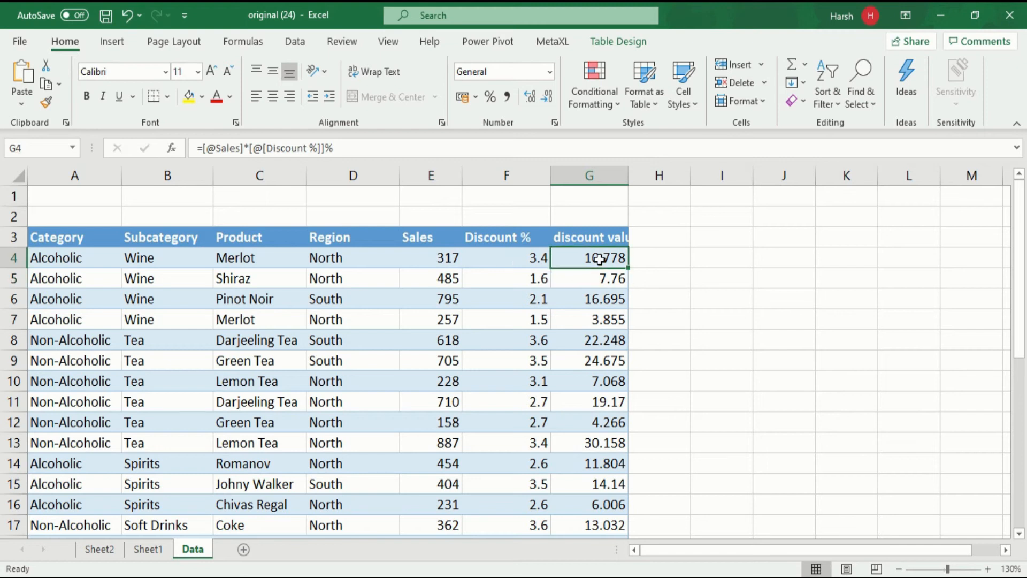
click(145, 549)
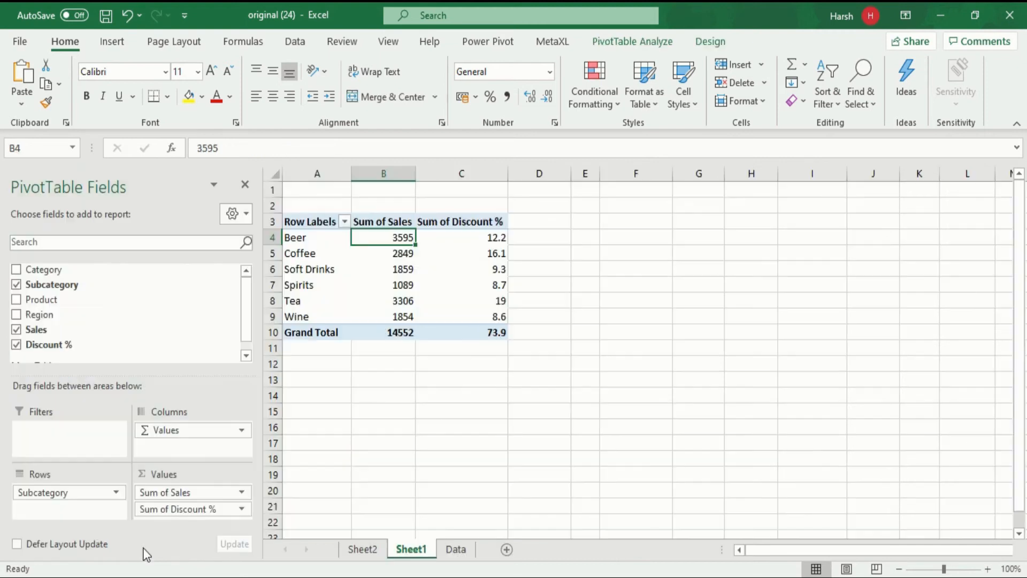
Step: Refresh the PivotTable and replace Discount % with the discount value field in its values
right_click(297, 237)
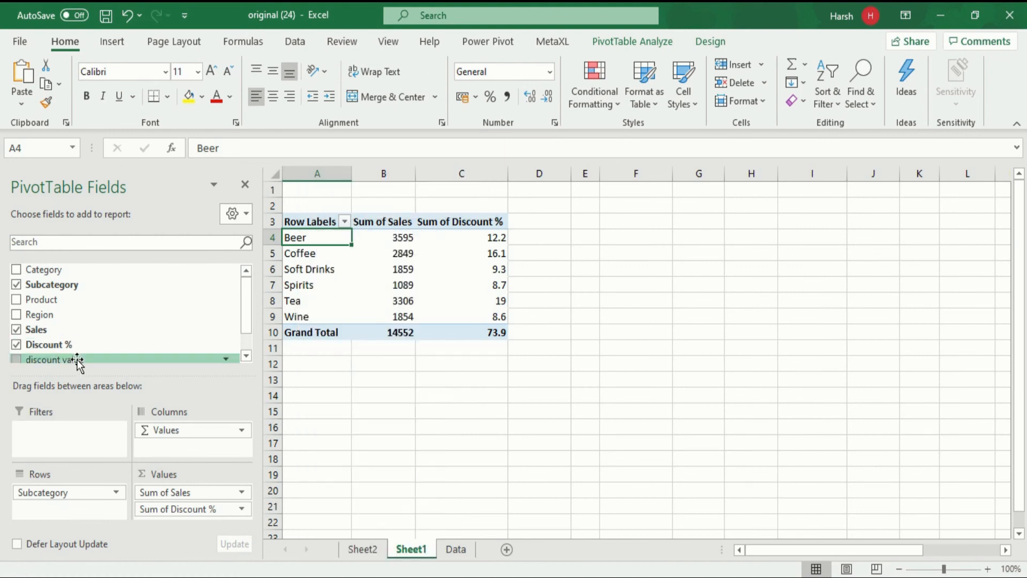
drag(78, 362, 179, 523)
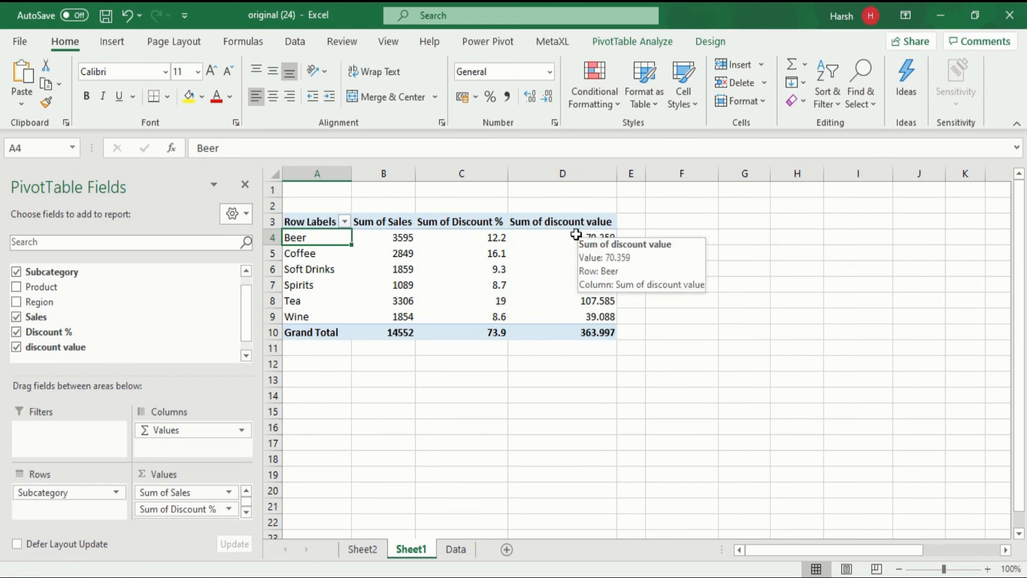
mouse_move(476, 270)
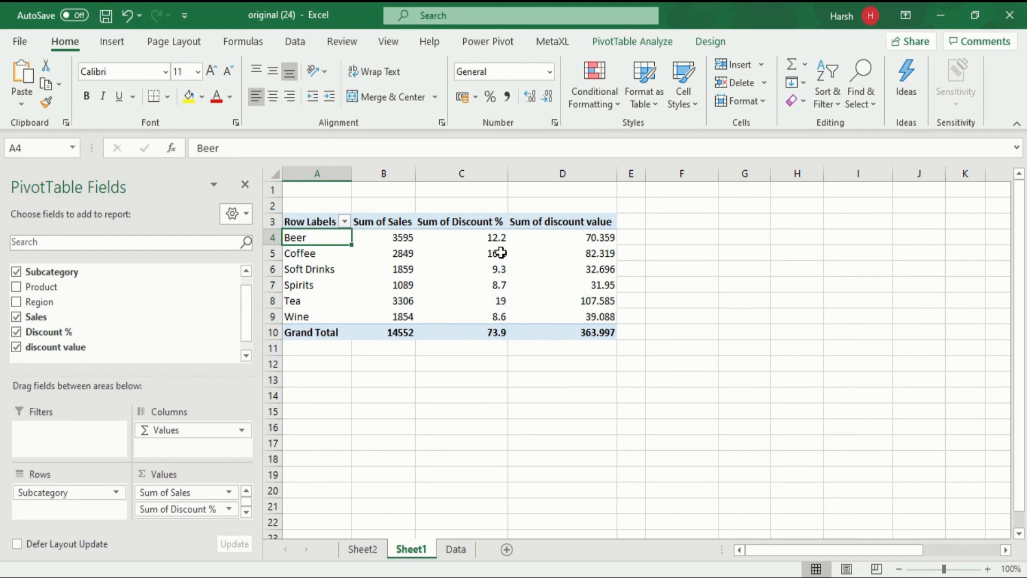
mouse_move(506, 250)
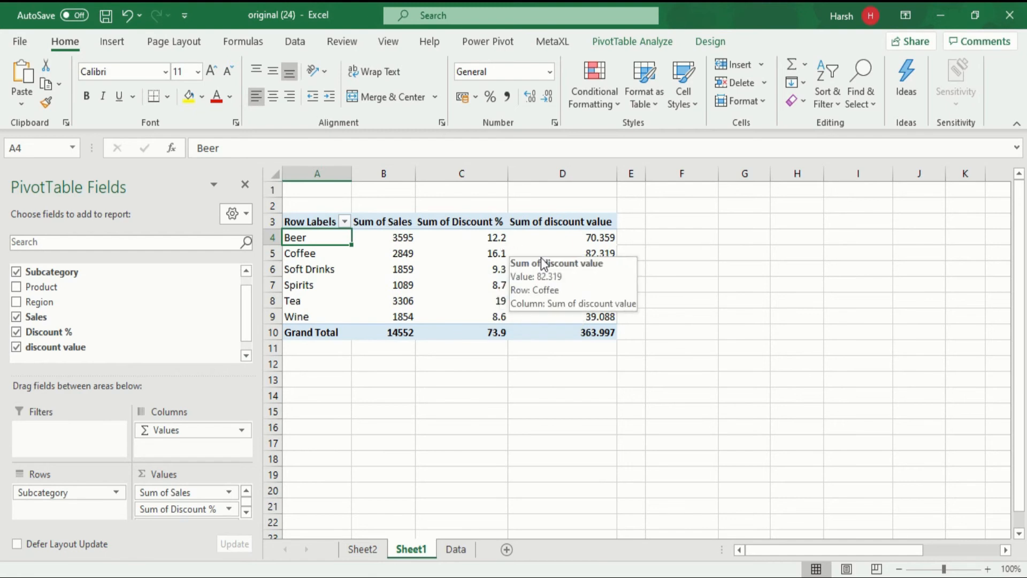
mouse_move(573, 250)
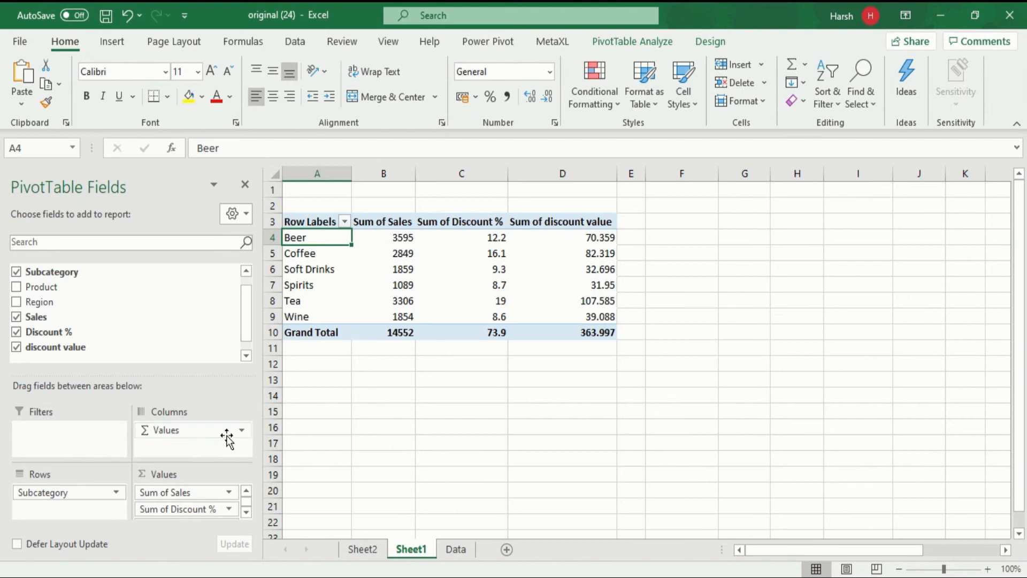
drag(186, 510, 139, 315)
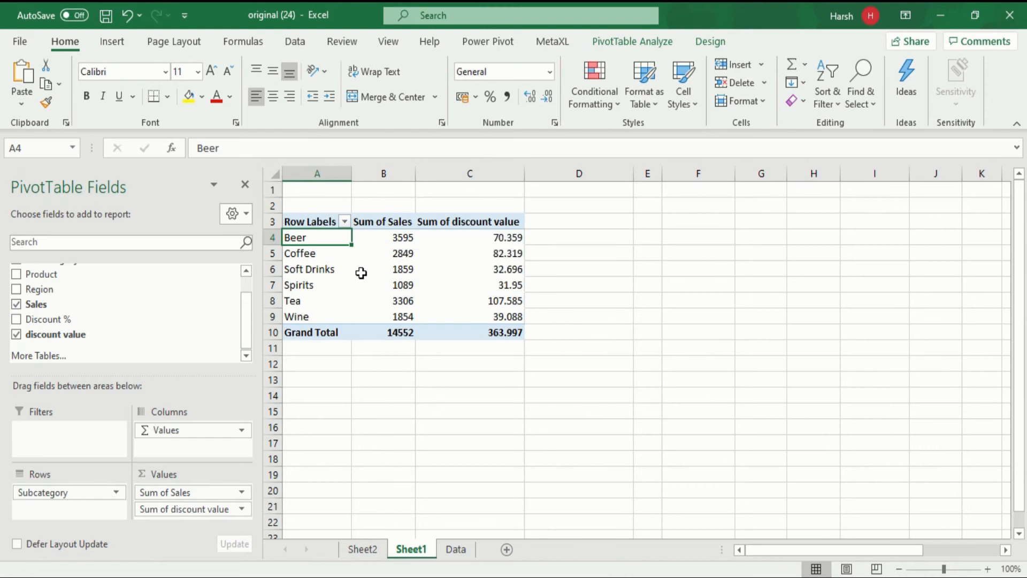
Step: Compare the discount value column on the Data sheet with the discount value sums in the Sheet1 PivotTable
click(457, 548)
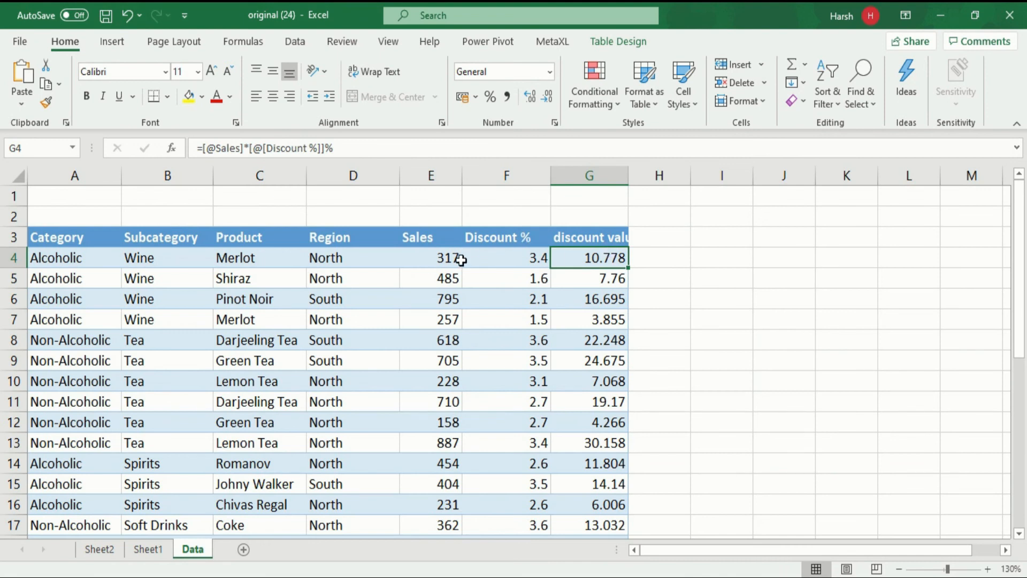
click(148, 549)
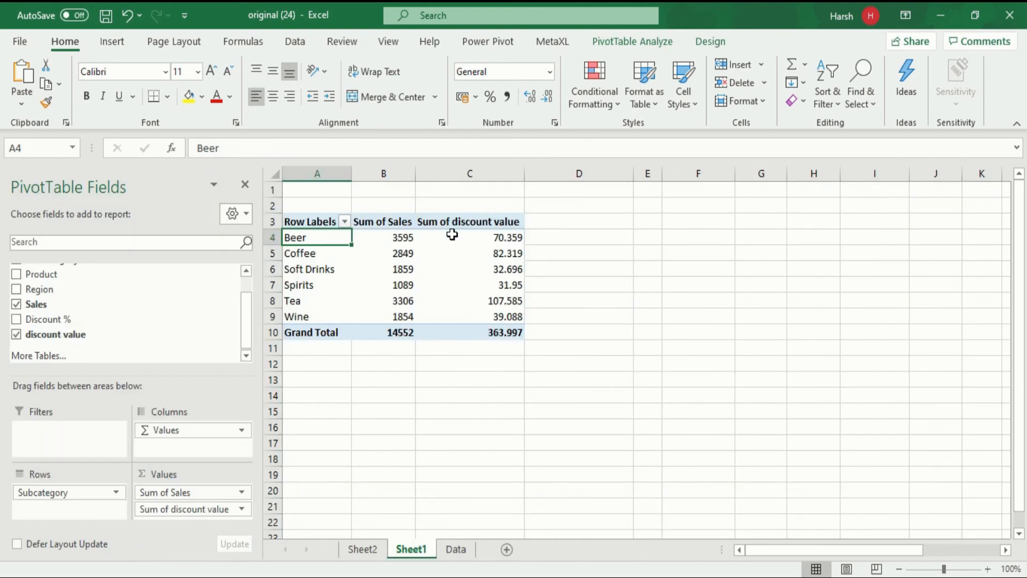
mouse_move(477, 234)
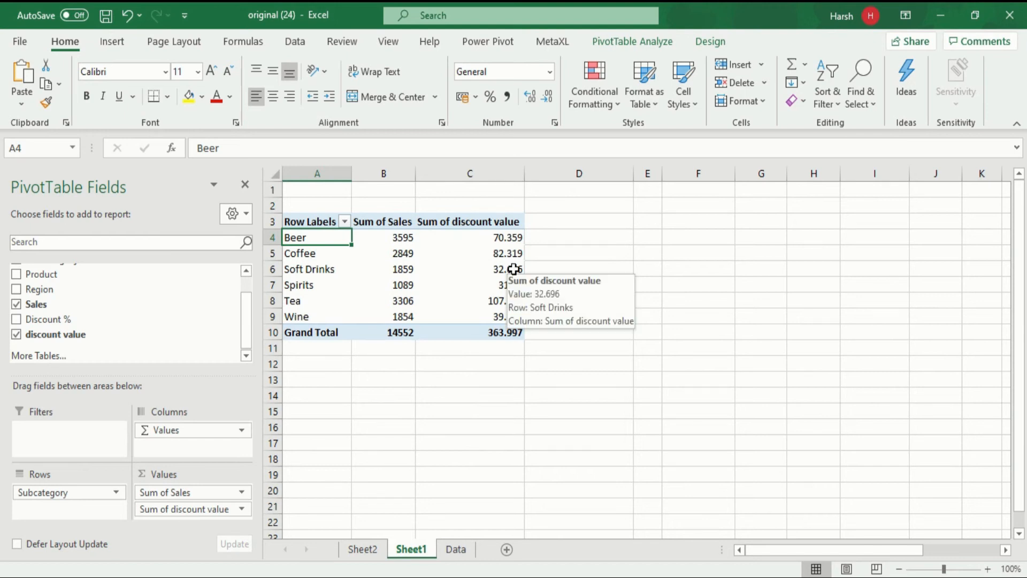
Step: Insert a calculated field named "net value" into the PivotTable with the formula =Sales-'discount value'
click(458, 240)
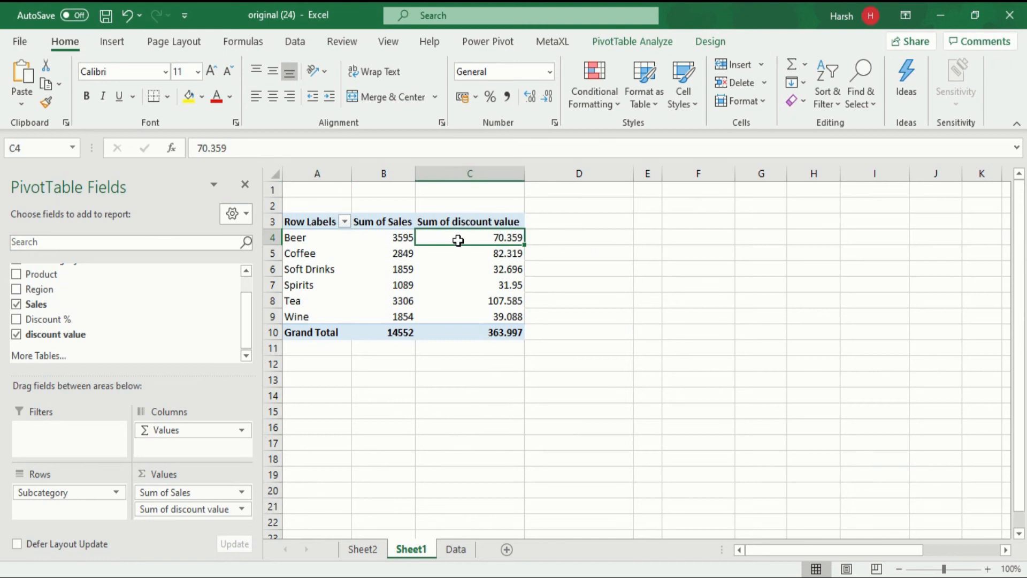
click(630, 43)
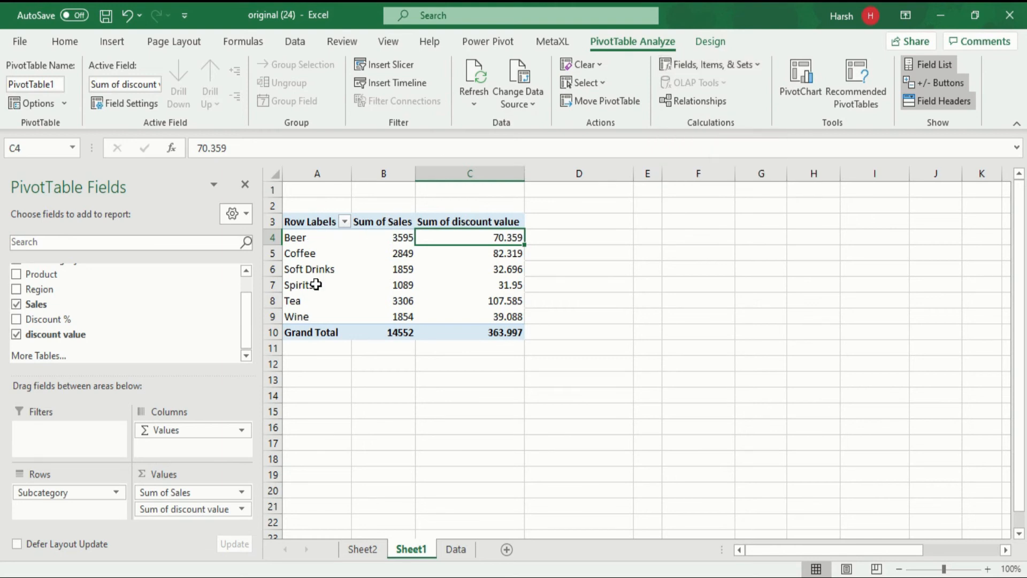
click(713, 63)
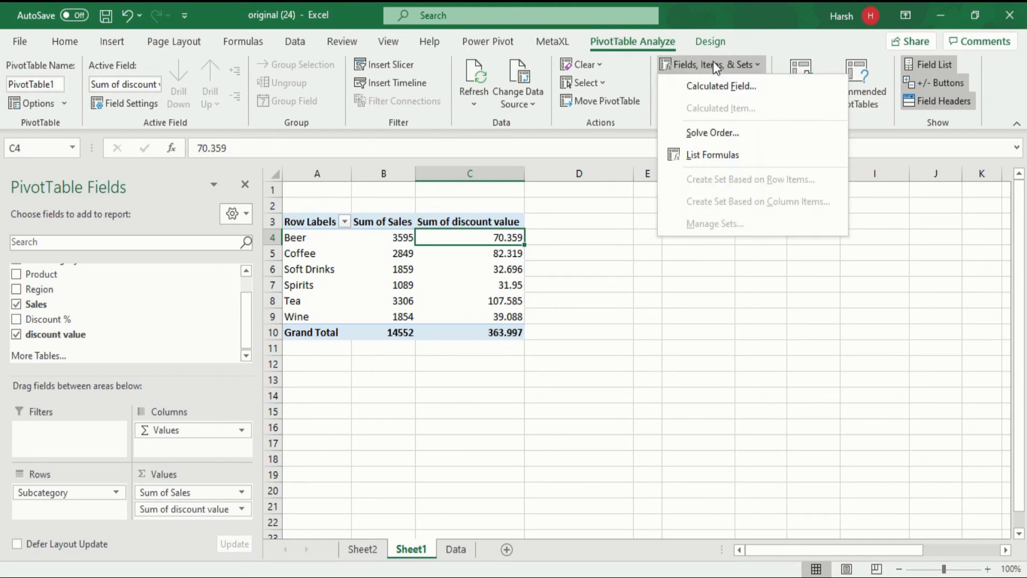
click(727, 87)
drag(368, 124, 773, 117)
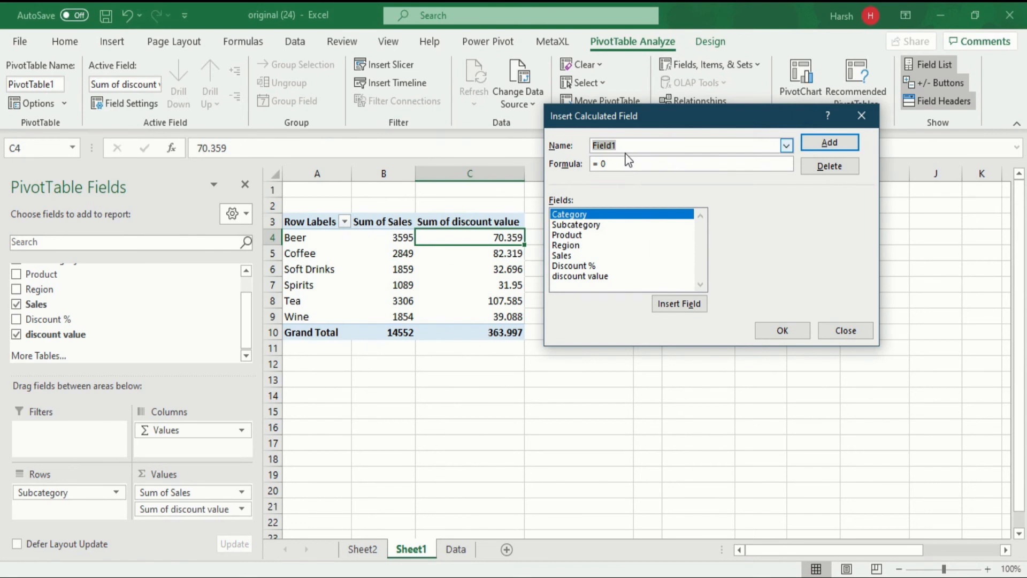
text(net value)
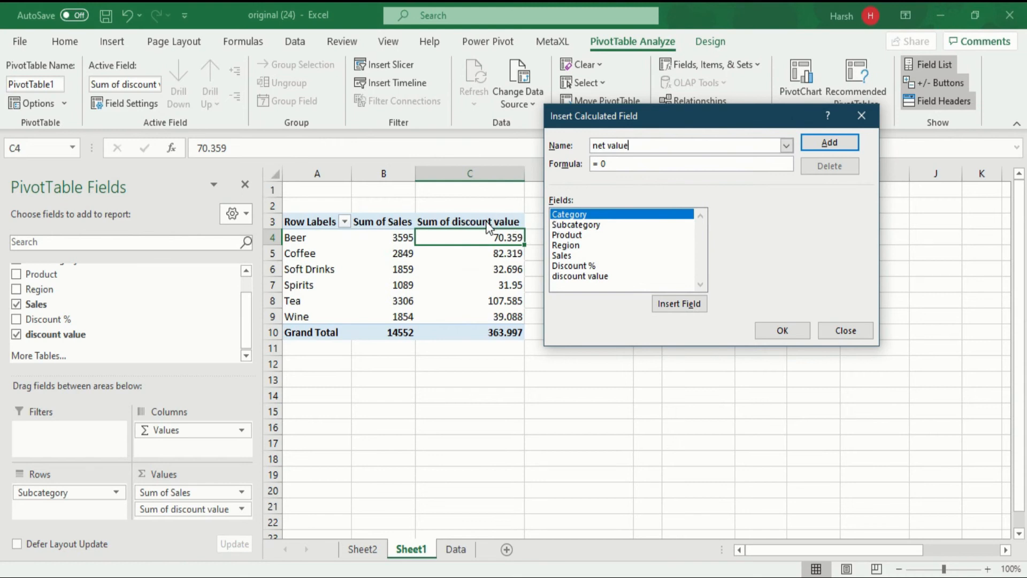
click(577, 256)
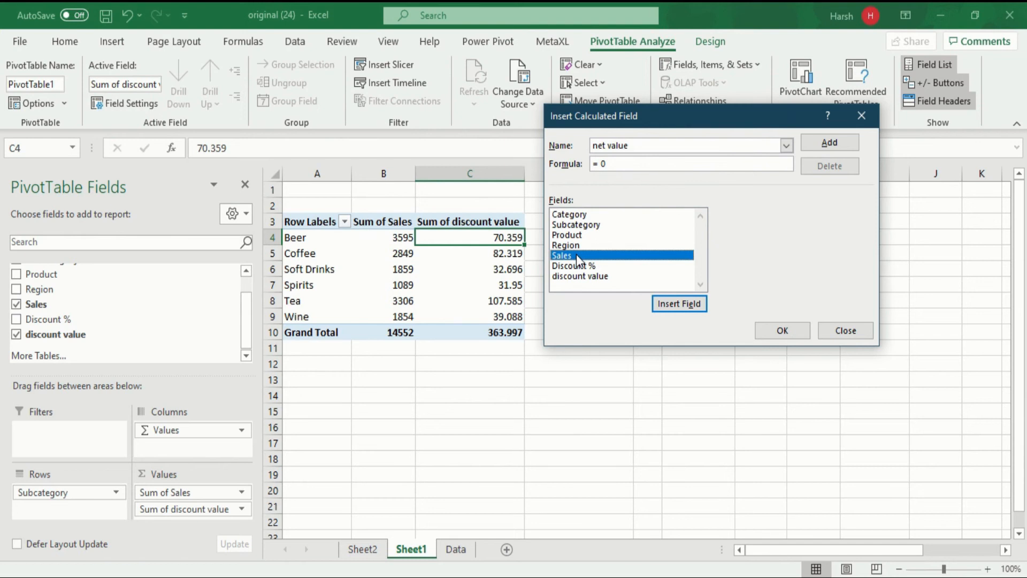
double_click(576, 254)
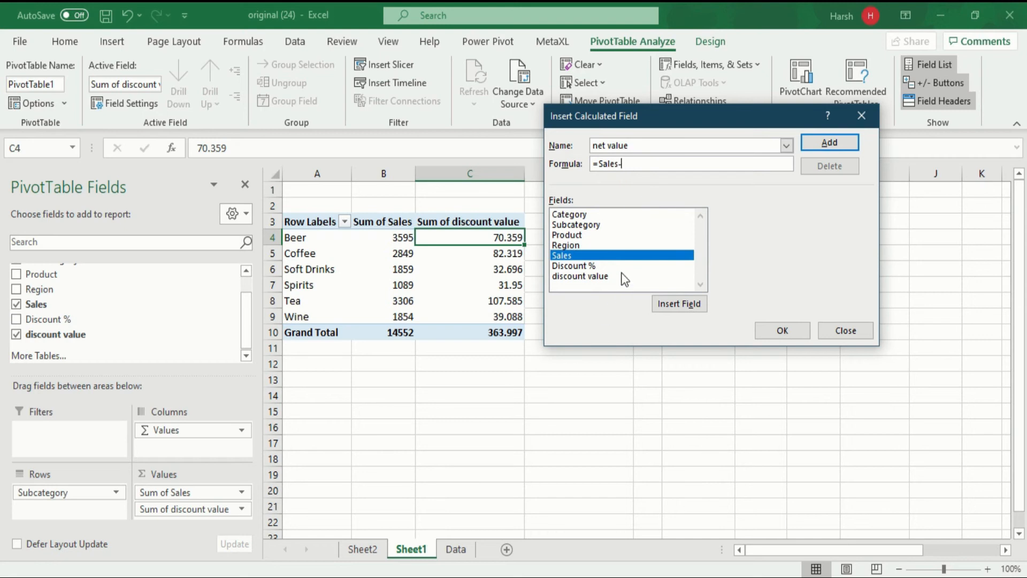
double_click(601, 276)
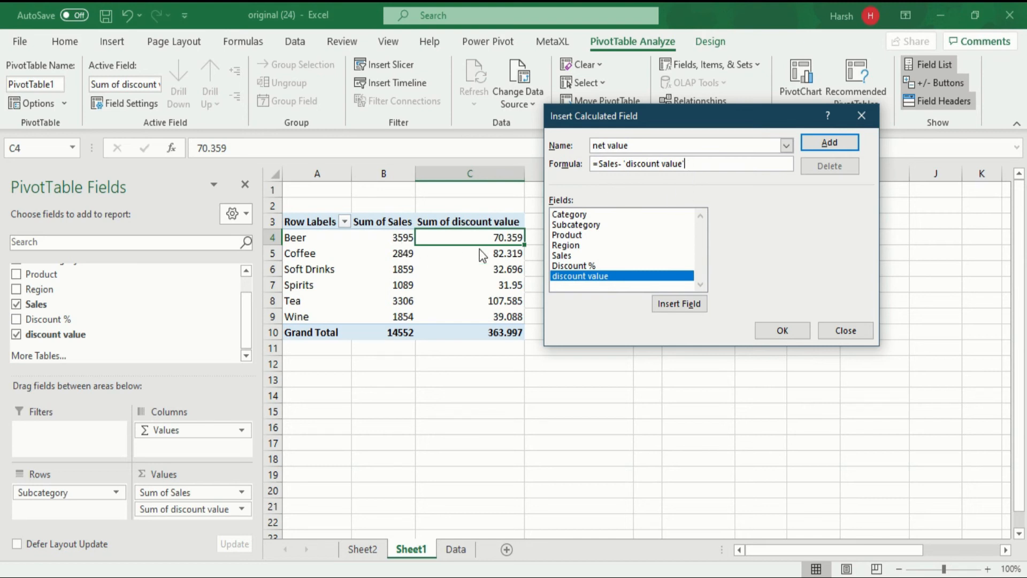
click(785, 331)
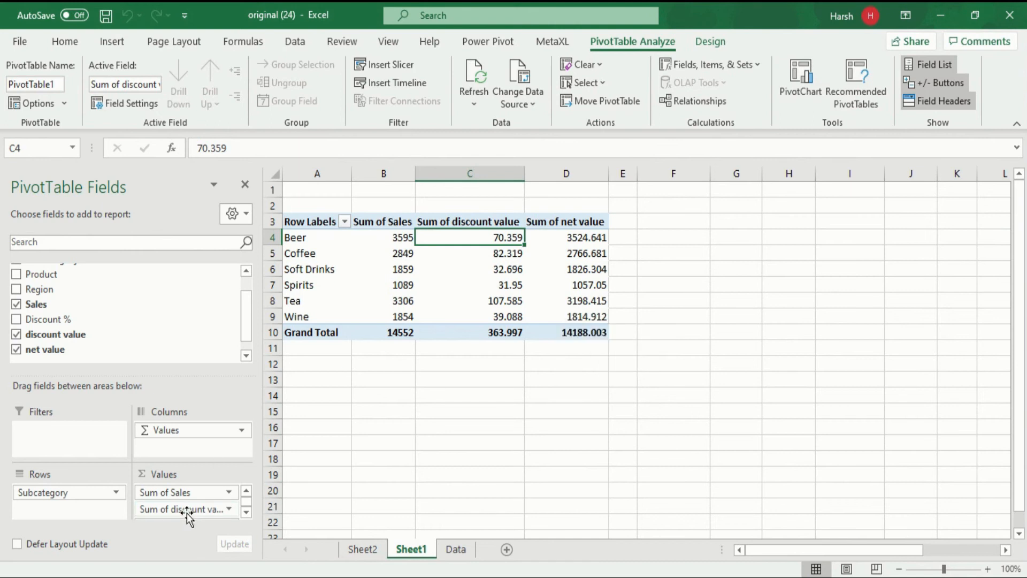
Step: Keep only net value in the PivotTable's values by removing discount value and Sales, and add Region as the column field
drag(188, 511, 137, 315)
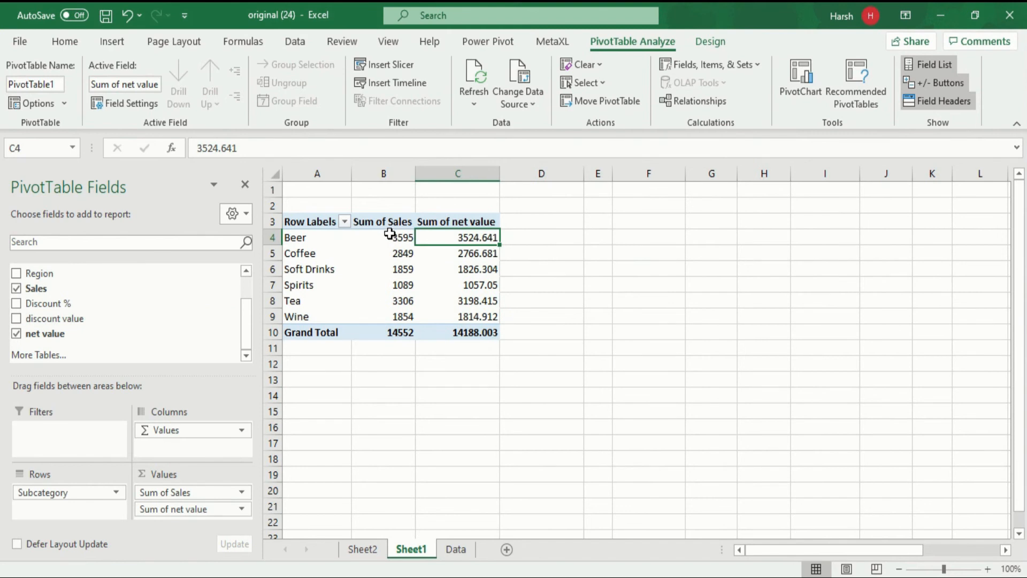
drag(195, 493, 165, 319)
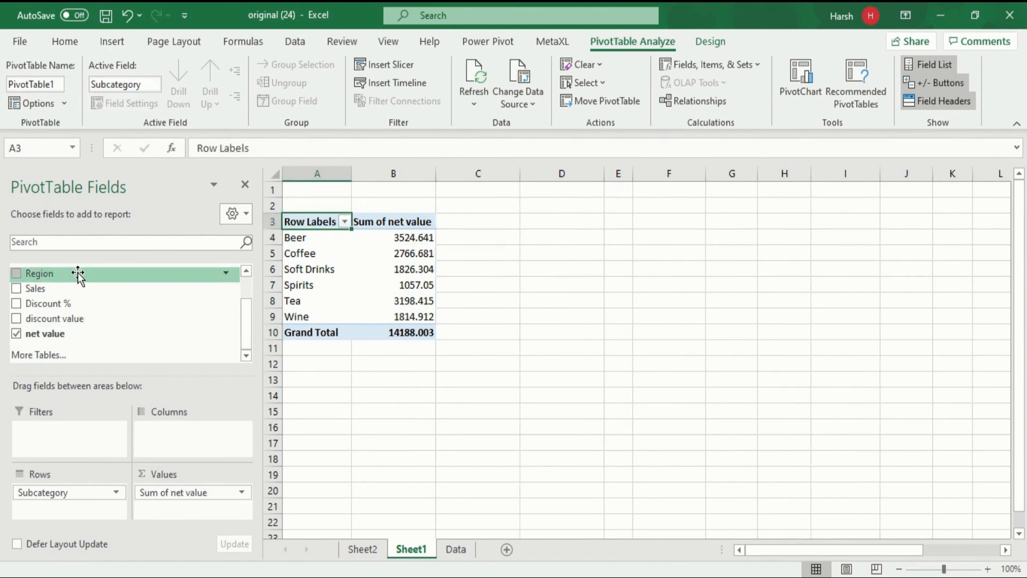
drag(77, 274, 187, 440)
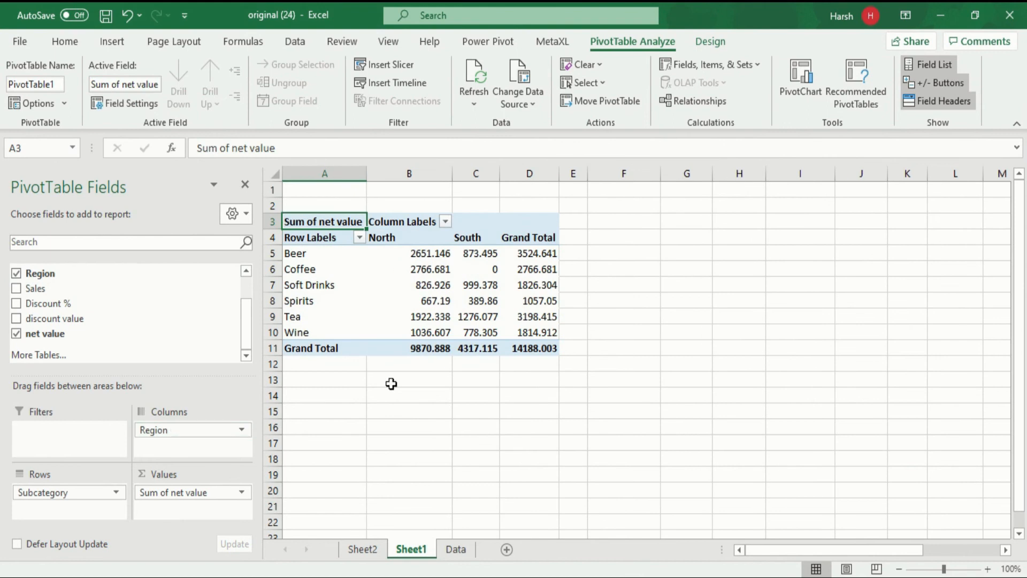
mouse_move(439, 349)
mouse_move(446, 274)
Step: Review the discount value helper column on the Data sheet and return to the PivotTable on Sheet1
click(457, 551)
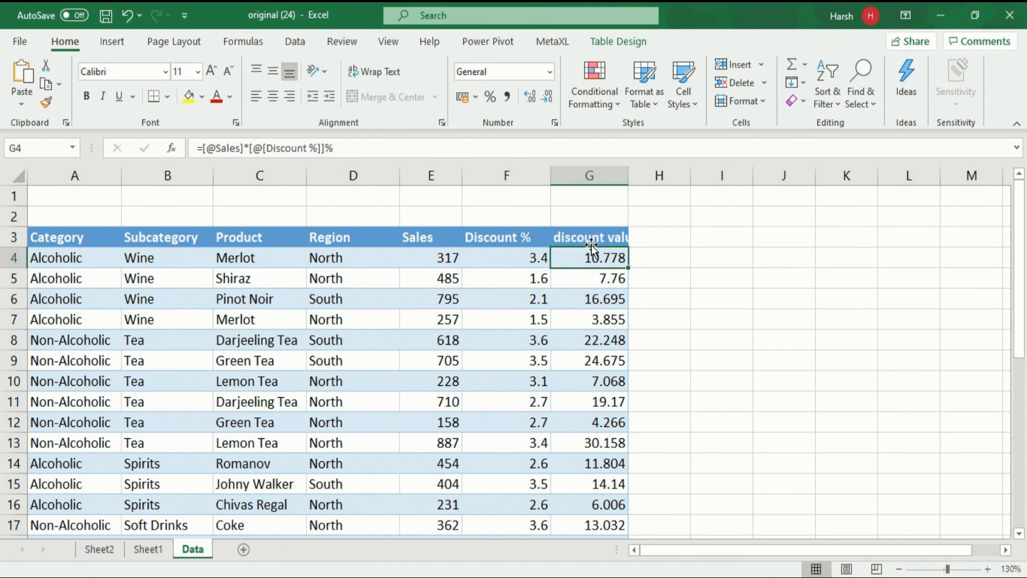
click(157, 544)
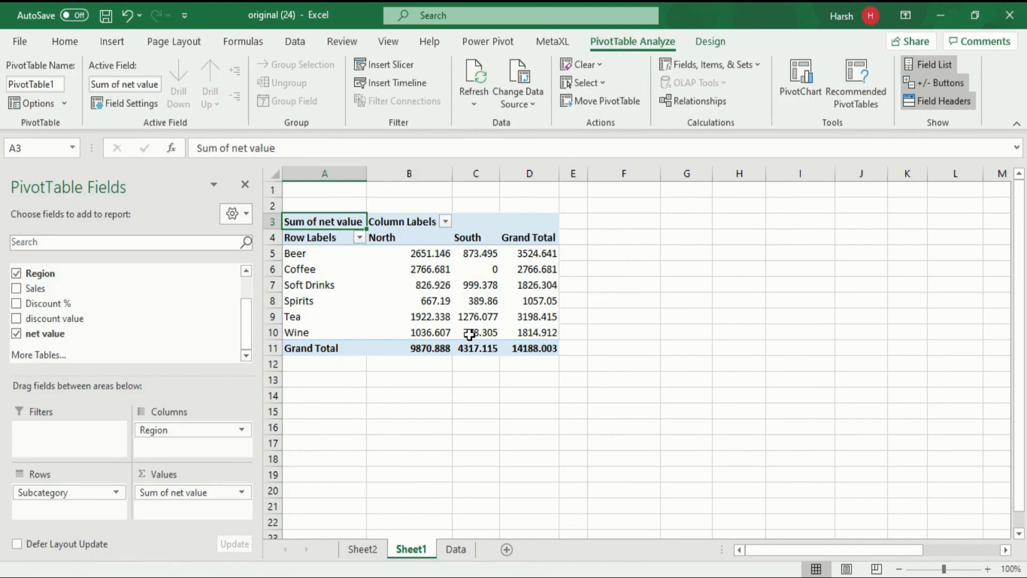
mouse_move(469, 334)
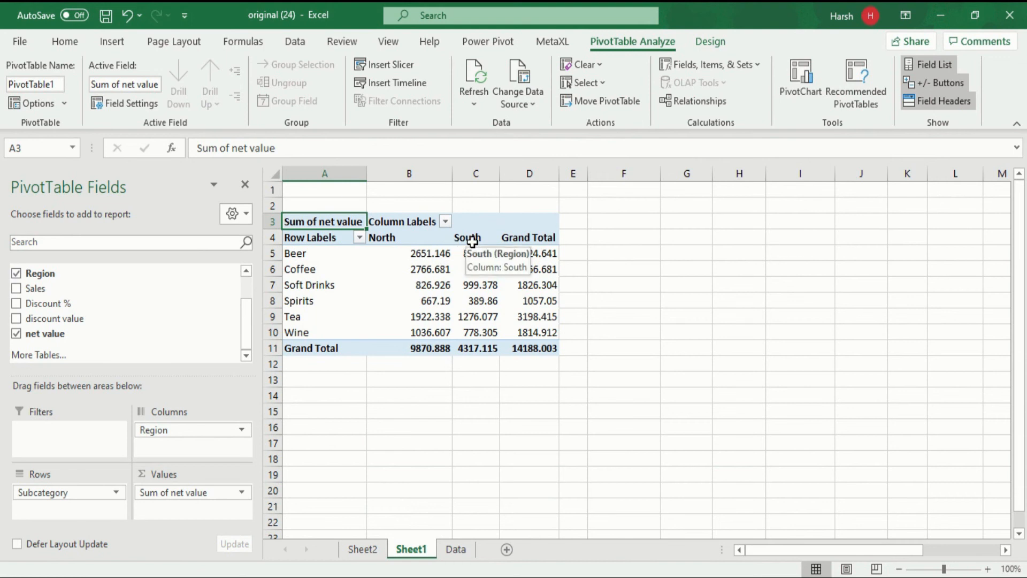
Step: Examine the Subcategory row items and the North and South column items of the PivotTable
click(316, 258)
click(317, 241)
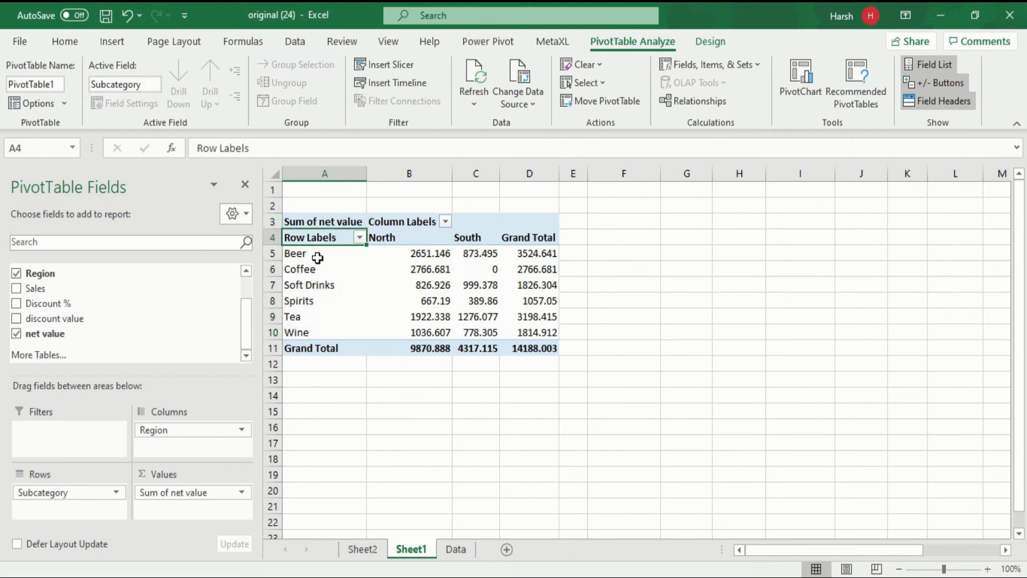
click(319, 247)
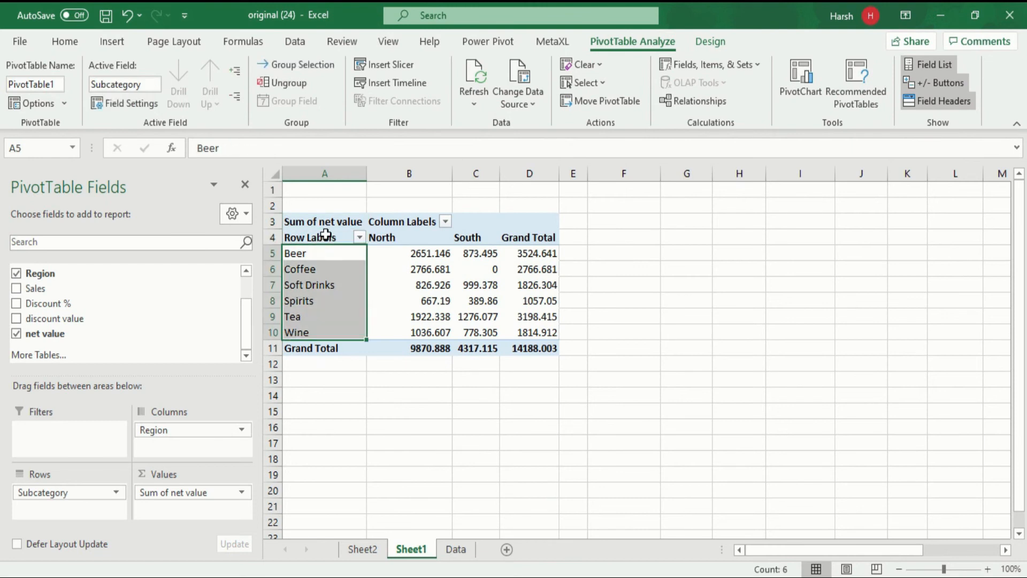
click(327, 233)
click(395, 221)
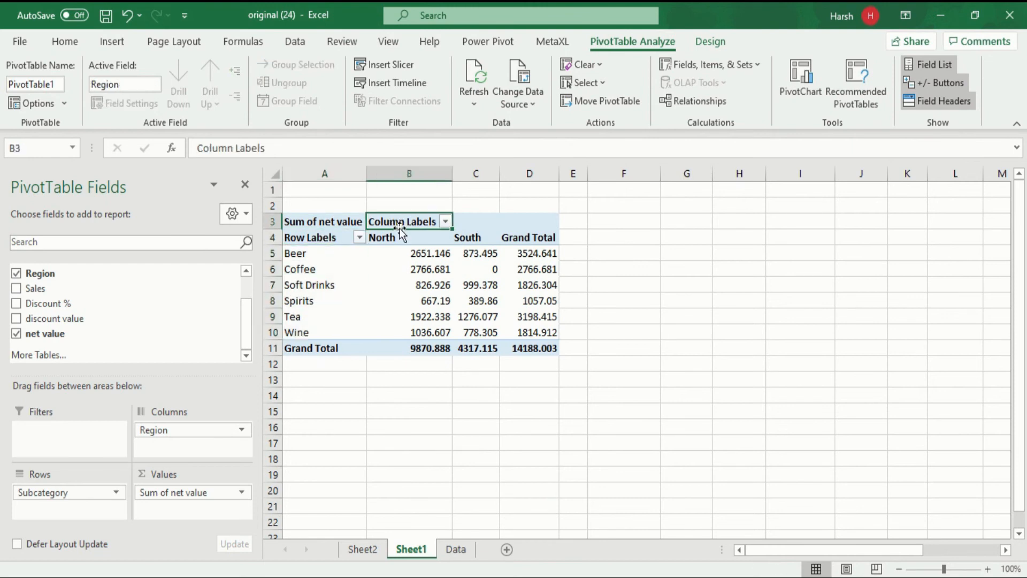
click(401, 239)
click(465, 237)
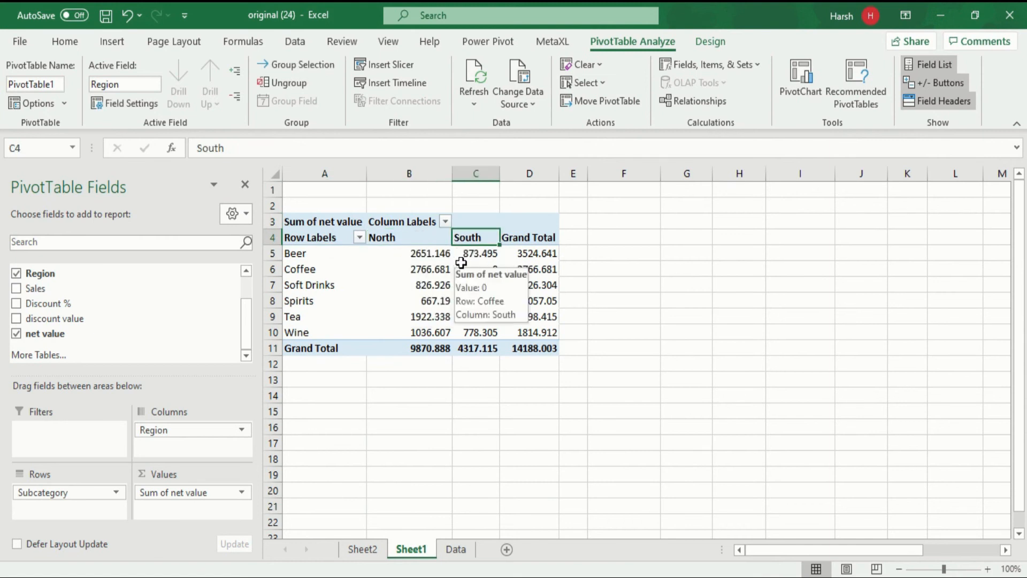
Step: Compare the availability of the Calculated Item command for a net value cell and for the South column label
click(441, 273)
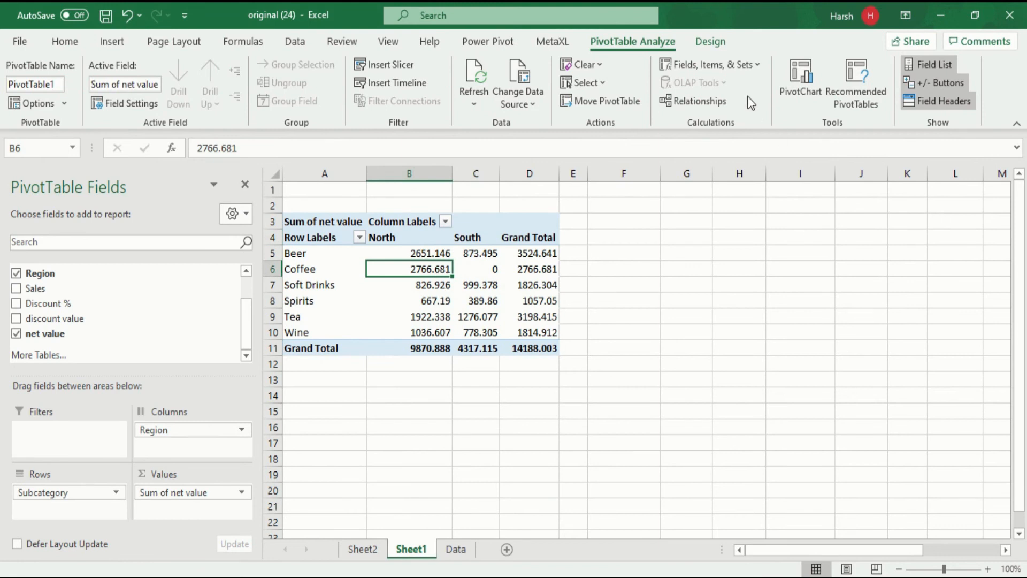
click(746, 61)
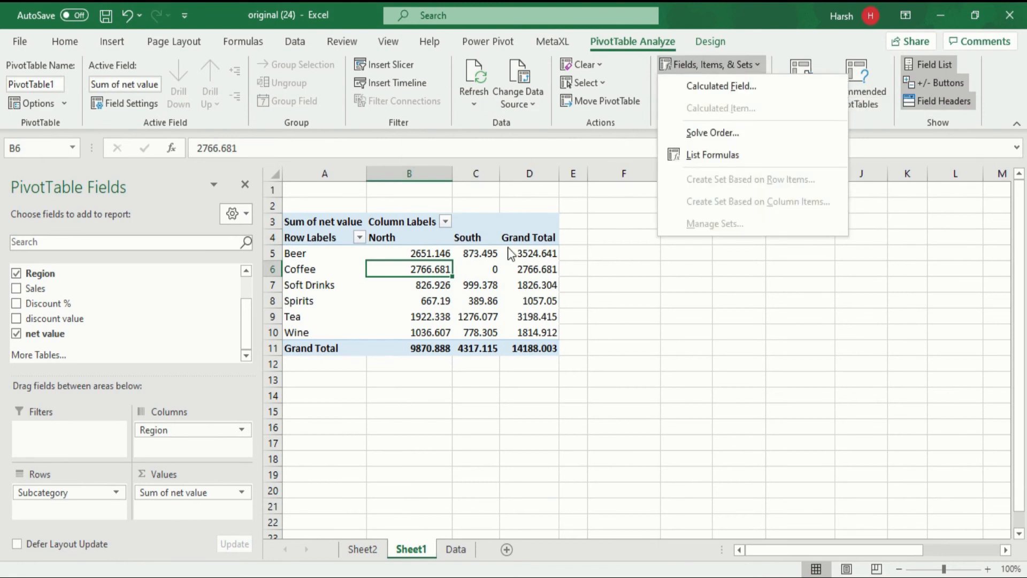
click(472, 253)
click(468, 237)
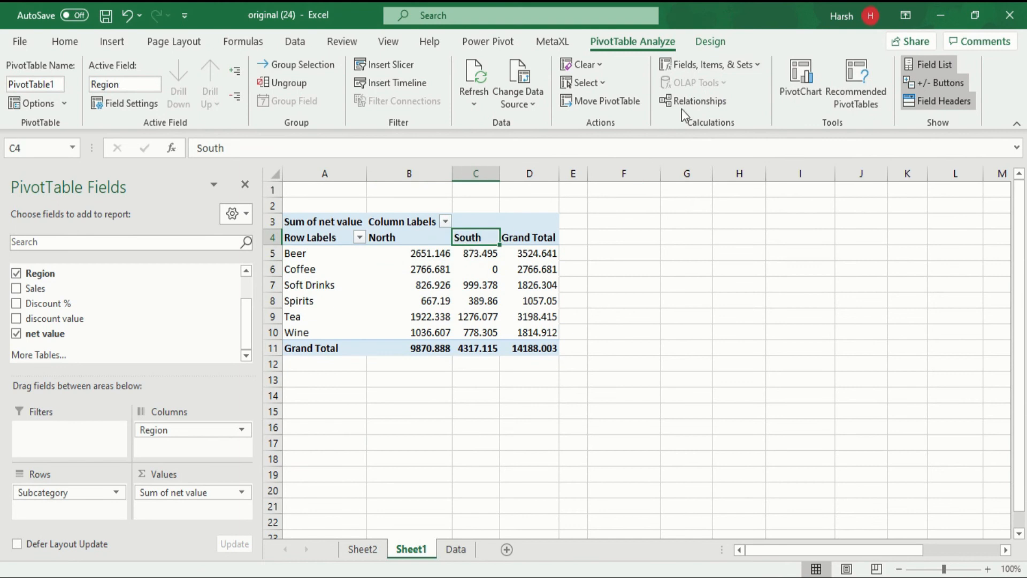
click(704, 70)
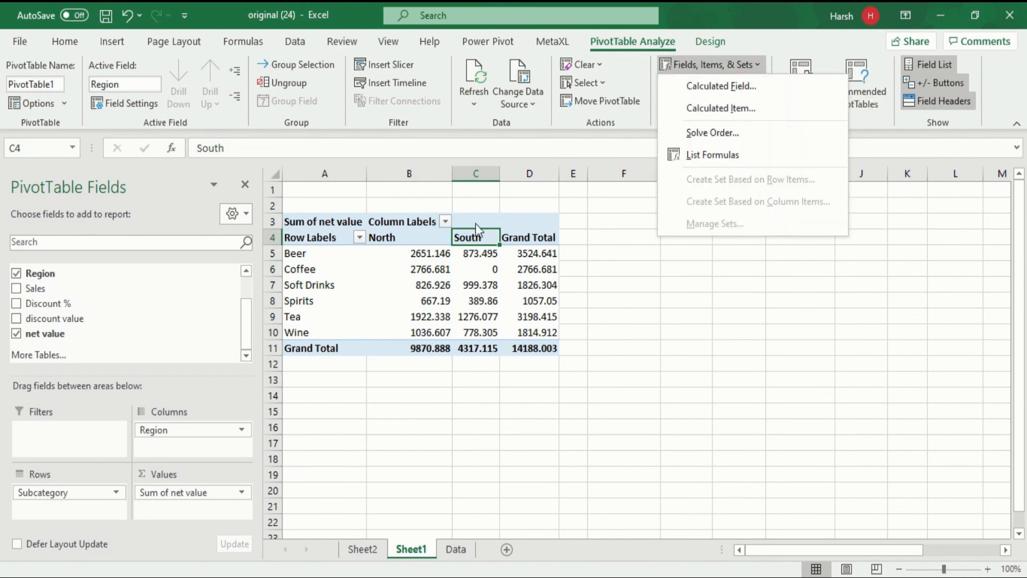
Step: View the Region items in the column labels filter, leave the filter unchanged, and select the South label
click(415, 220)
click(417, 220)
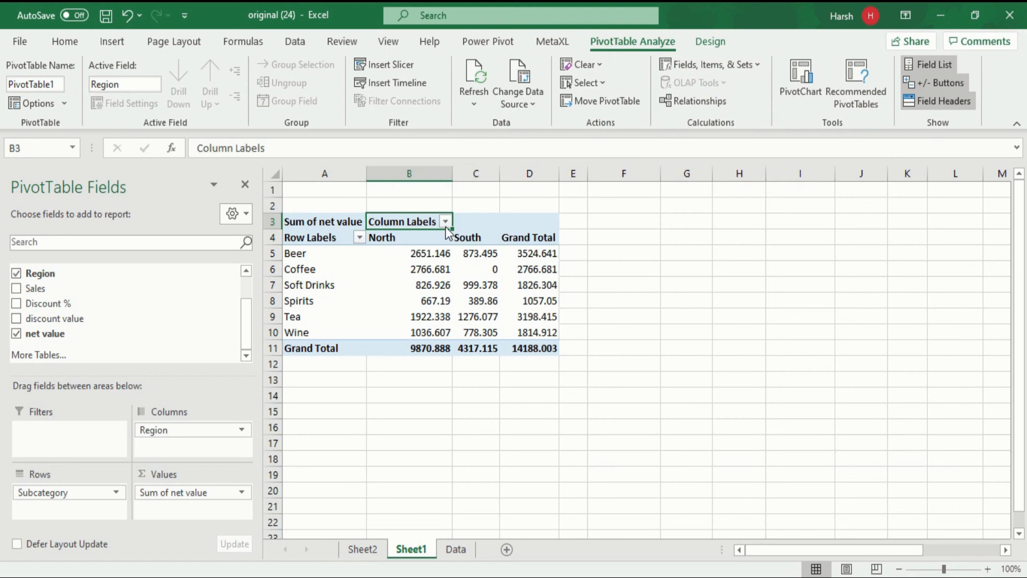
click(446, 222)
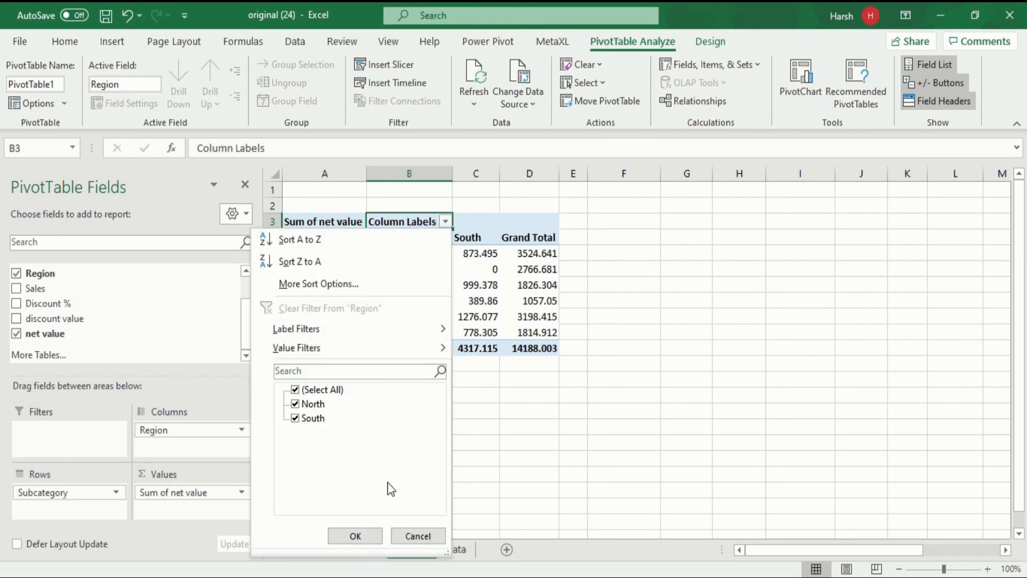
click(434, 537)
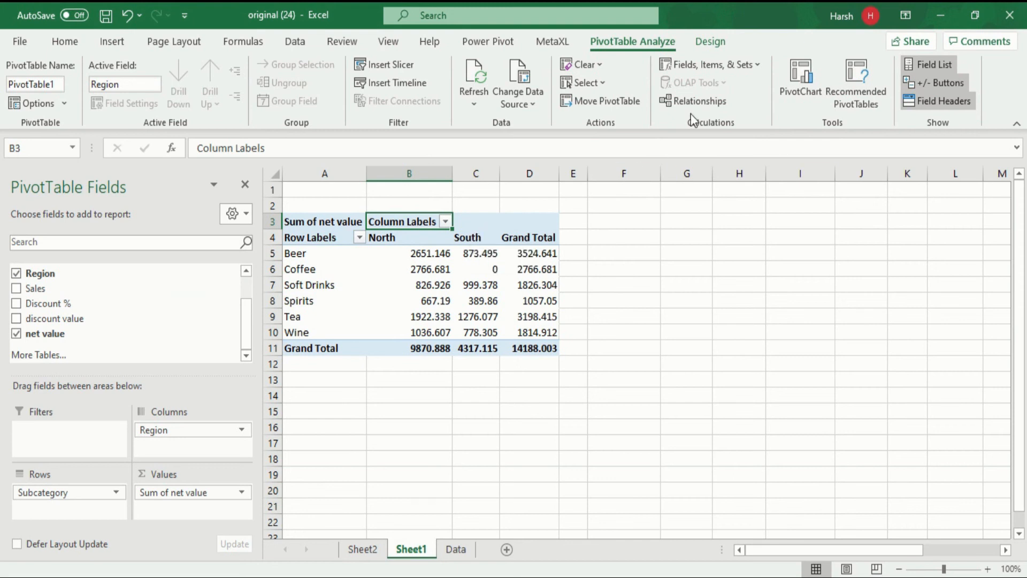
click(466, 237)
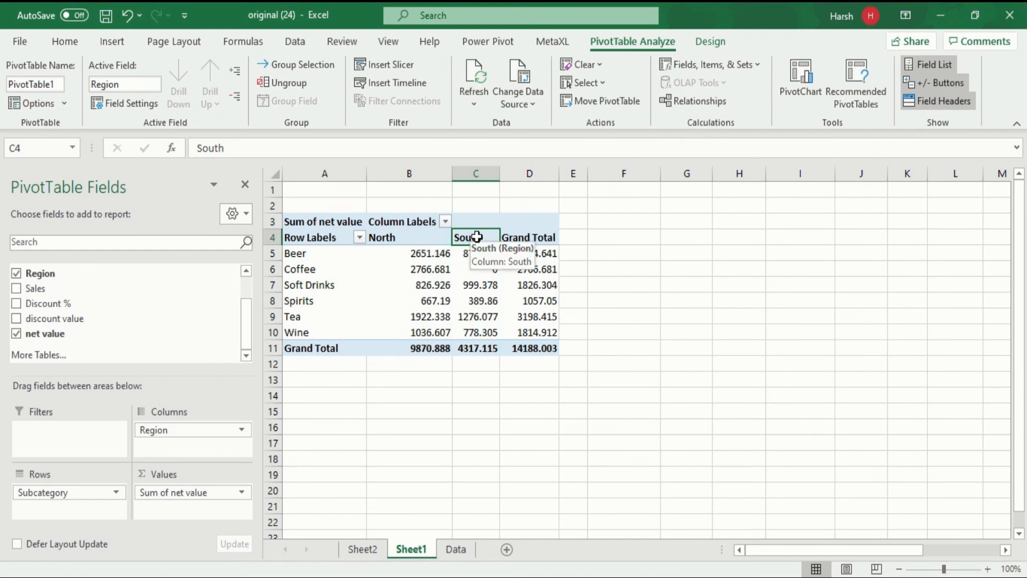
Step: Insert a calculated item named ratio in the Region field with the formula =North/South
click(733, 64)
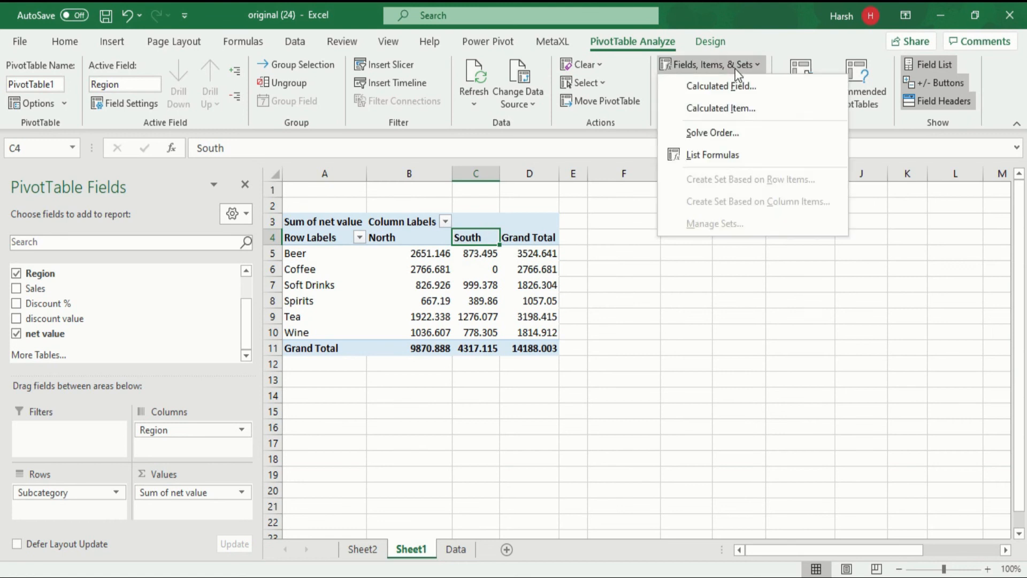
click(736, 109)
drag(719, 114, 486, 145)
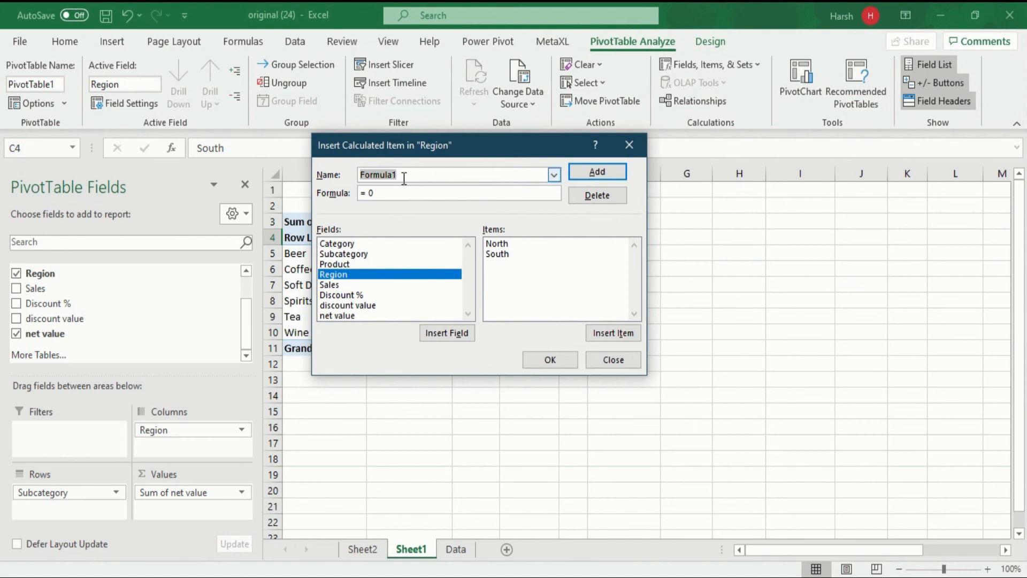
text(ratio)
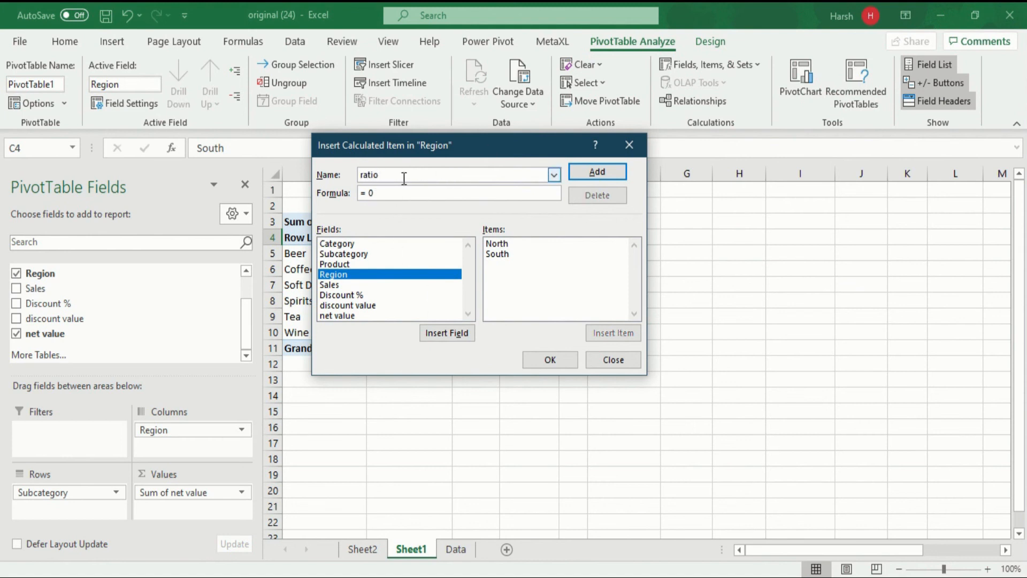
double_click(498, 246)
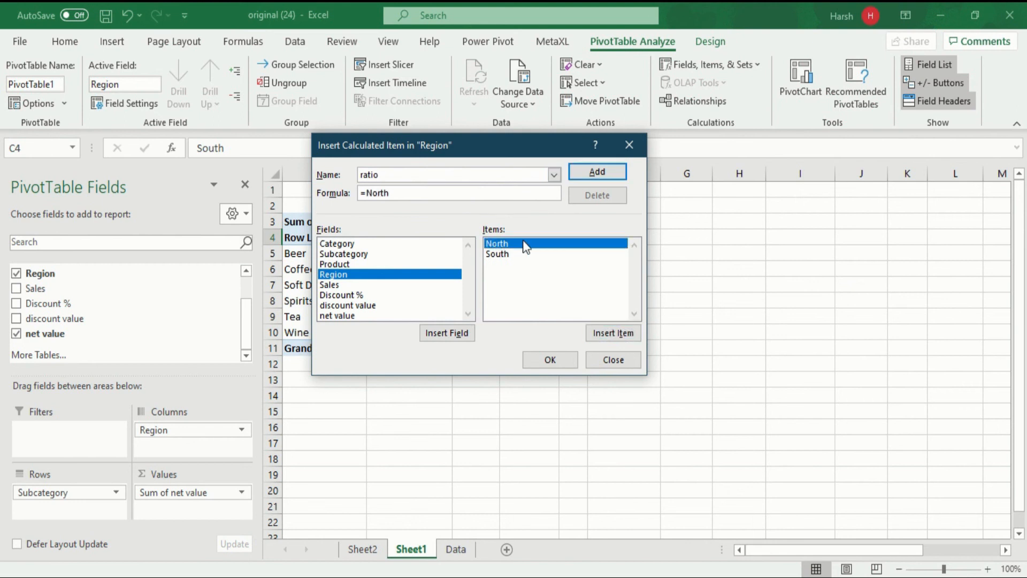
text(/)
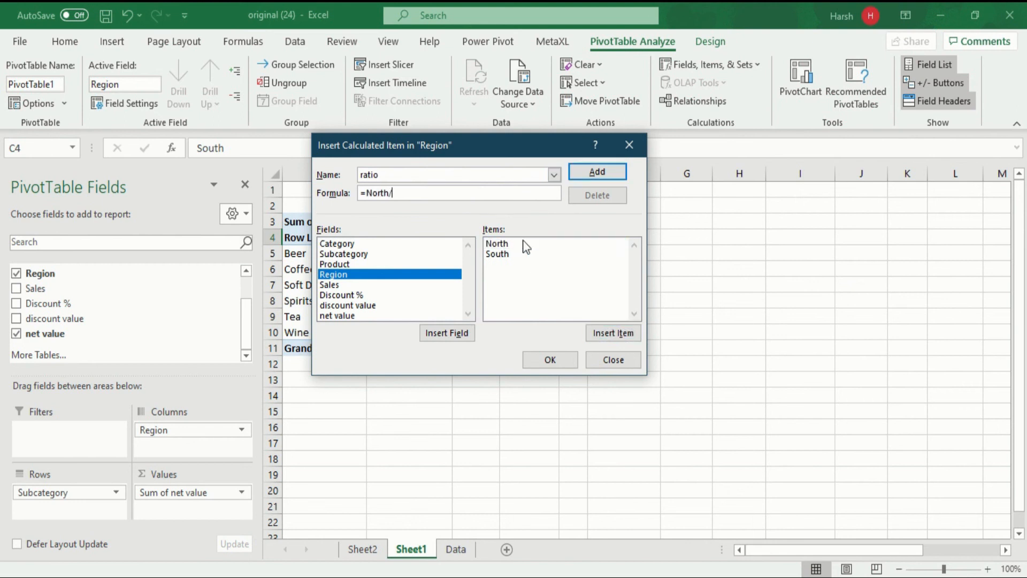
click(510, 255)
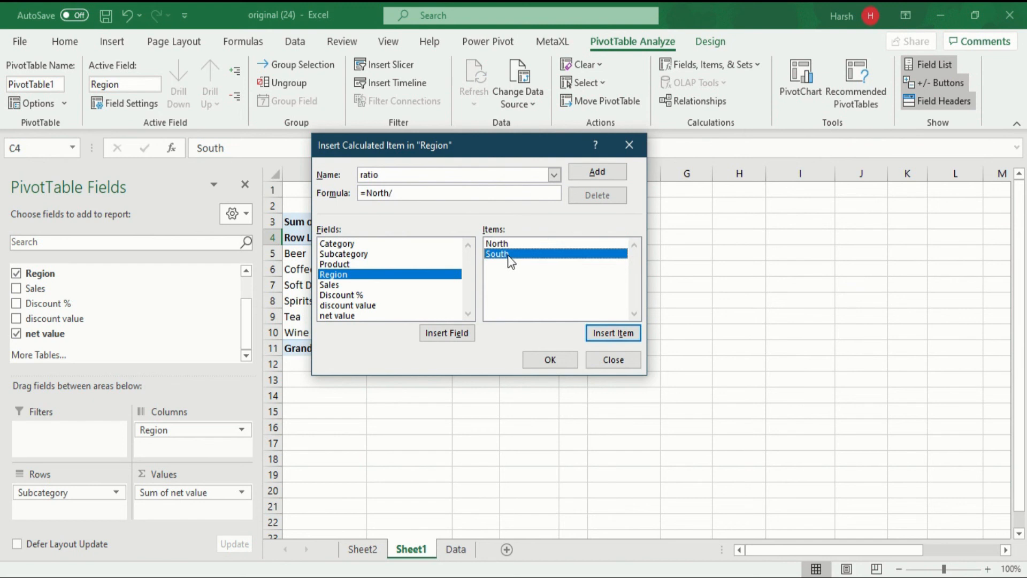
double_click(509, 254)
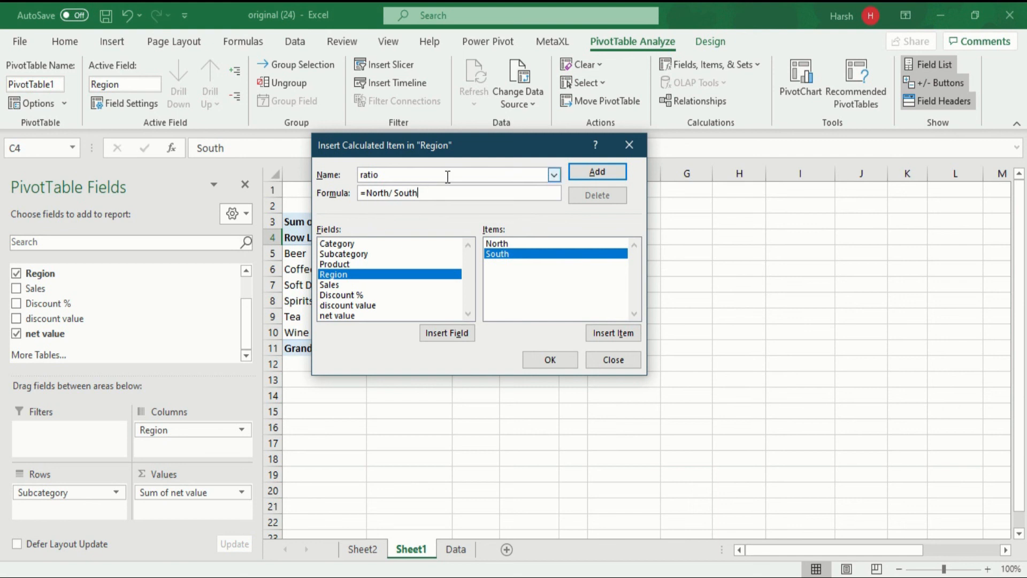
drag(465, 154, 609, 154)
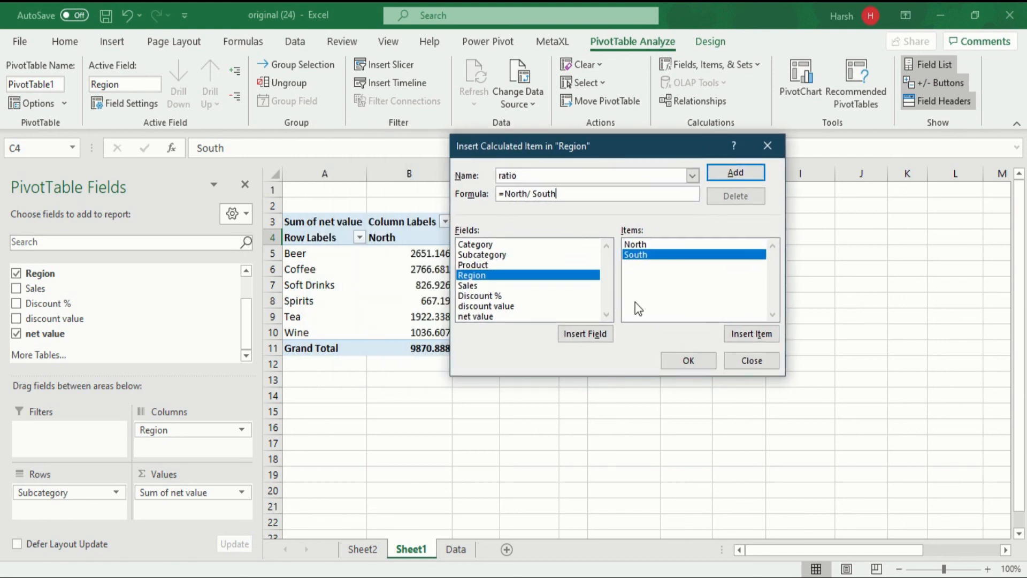
click(686, 361)
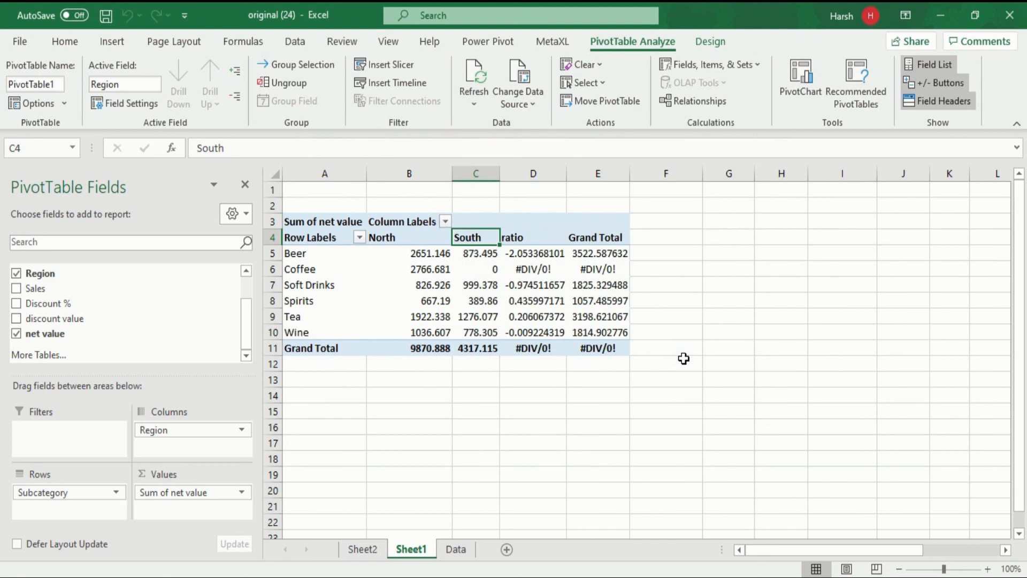
Step: Set the PivotTable options to show 0 for error values
click(537, 239)
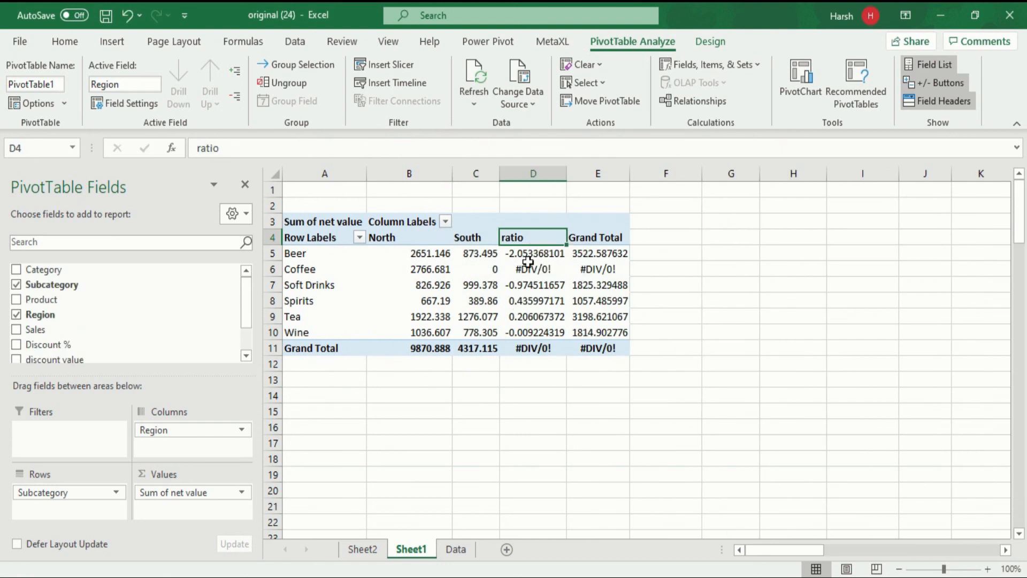
mouse_move(431, 259)
mouse_move(555, 248)
mouse_move(553, 269)
right_click(537, 237)
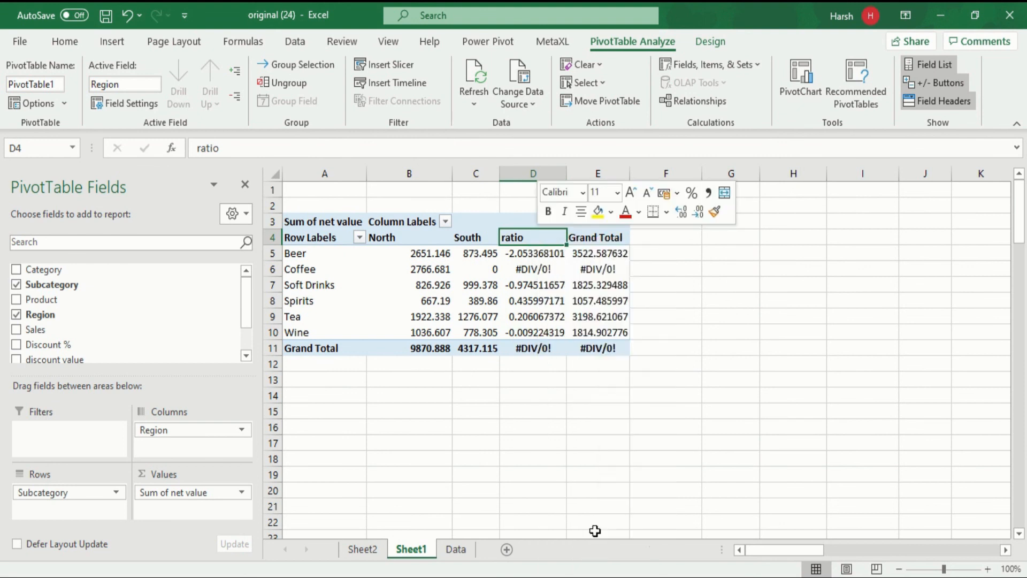
click(595, 531)
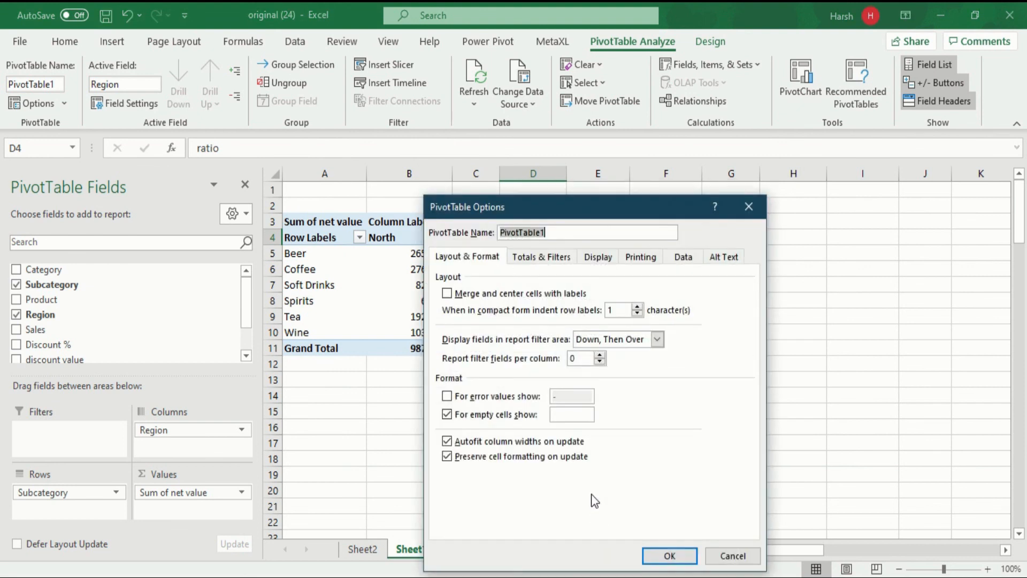
click(447, 397)
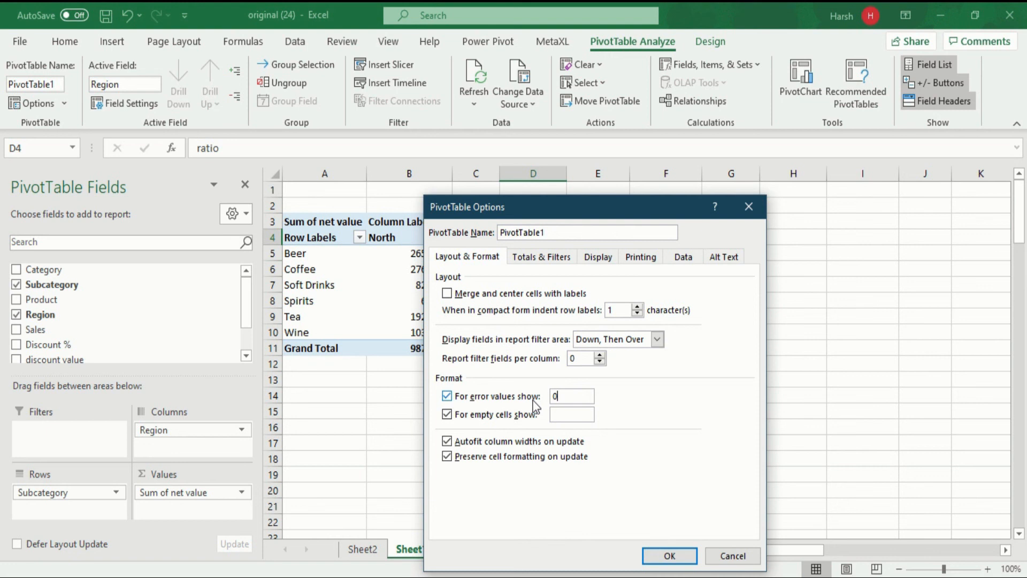
click(675, 556)
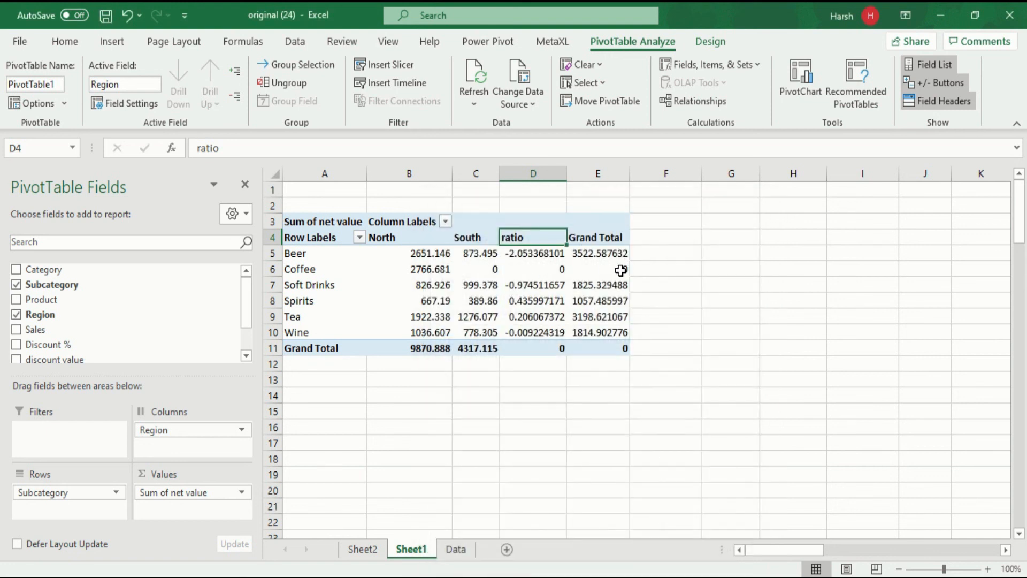
Step: Format the Sum of net value field as Number with 2 decimal places
mouse_move(621, 271)
click(523, 258)
mouse_move(533, 272)
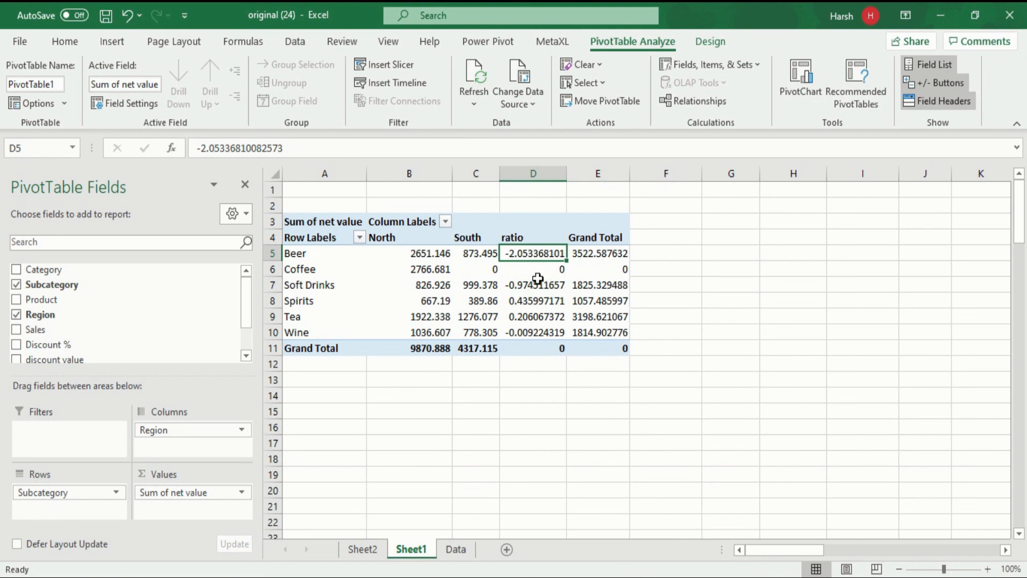
mouse_move(539, 253)
right_click(537, 255)
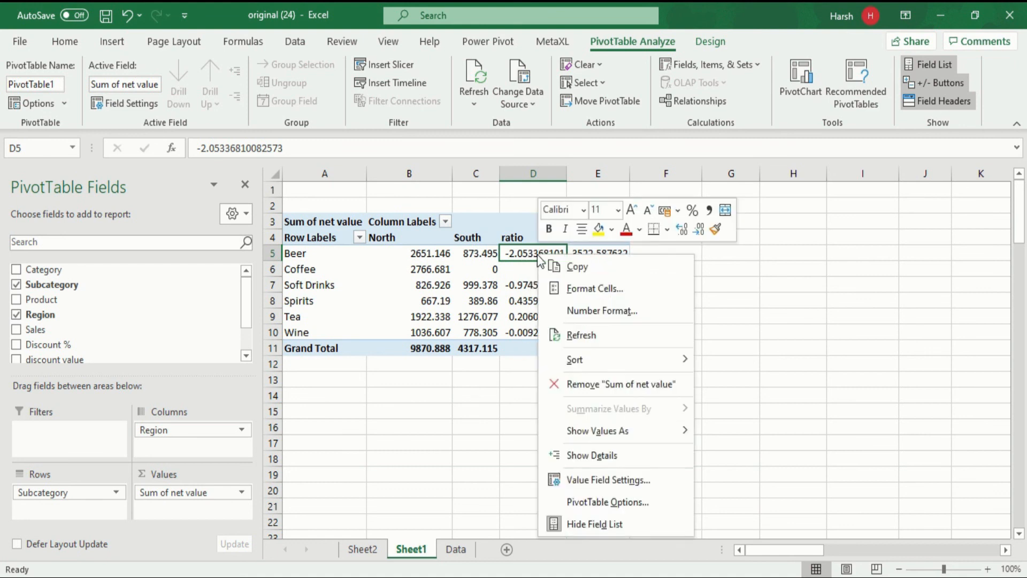
click(601, 479)
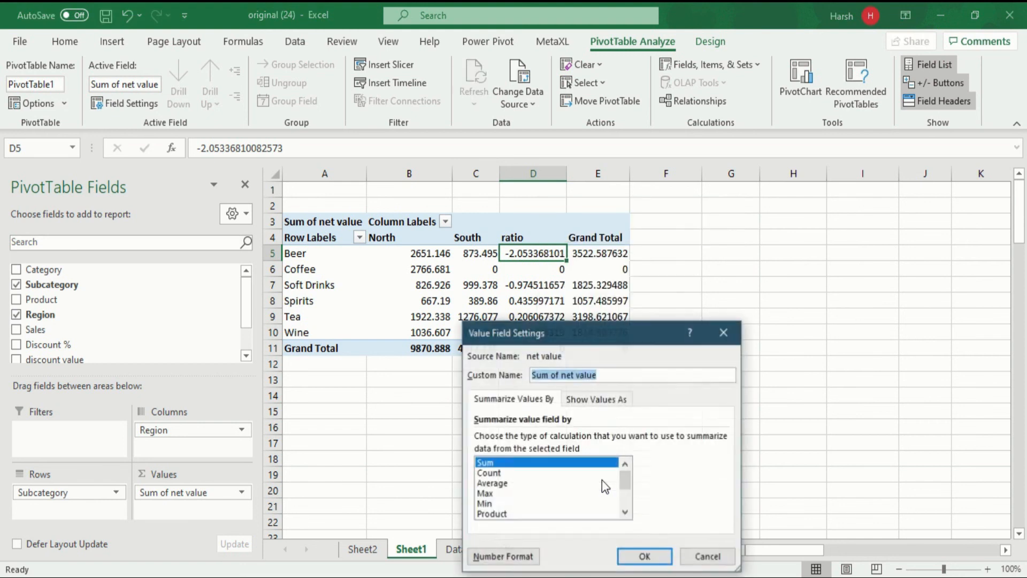
drag(598, 334, 591, 151)
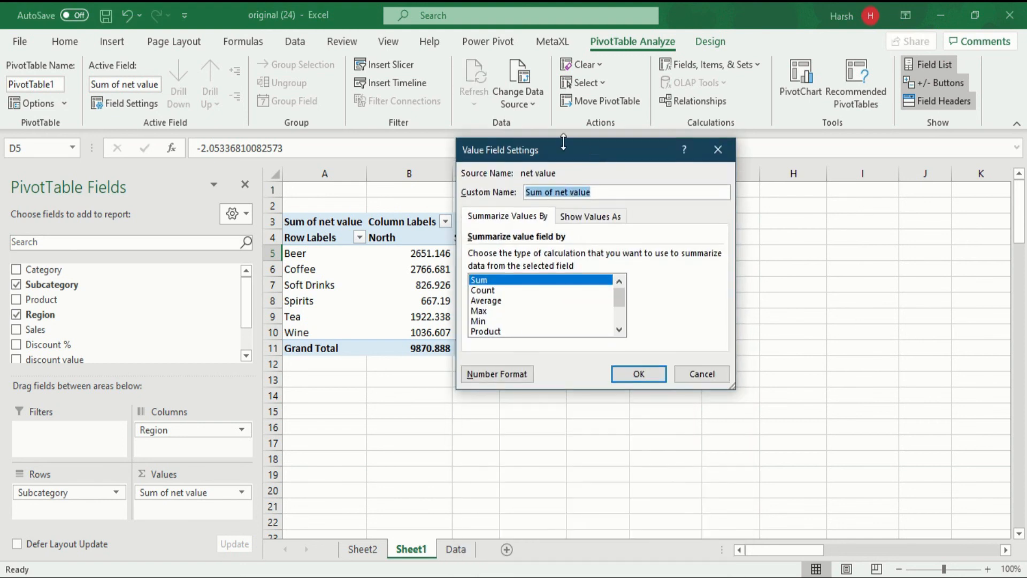
click(484, 374)
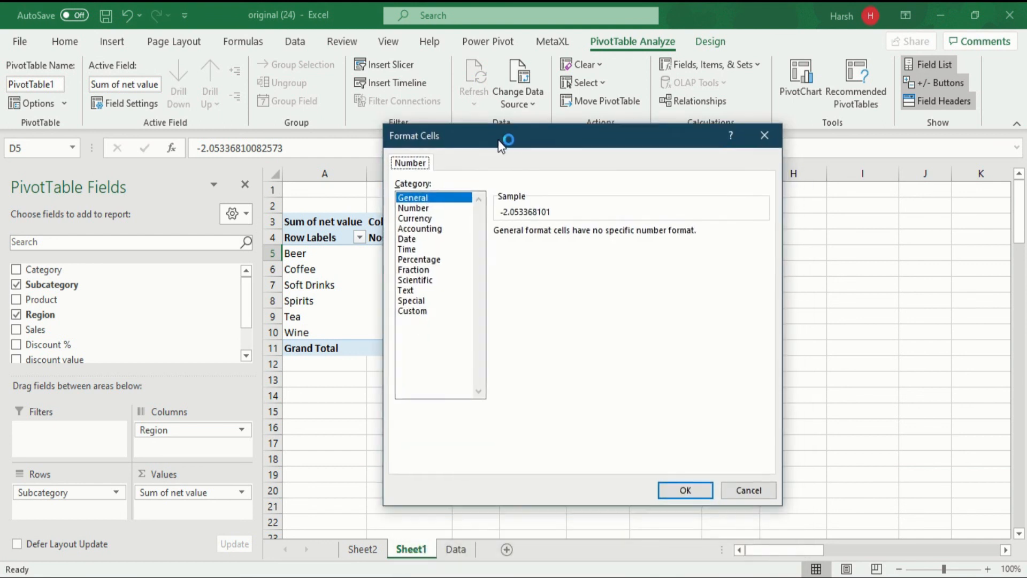
click(451, 198)
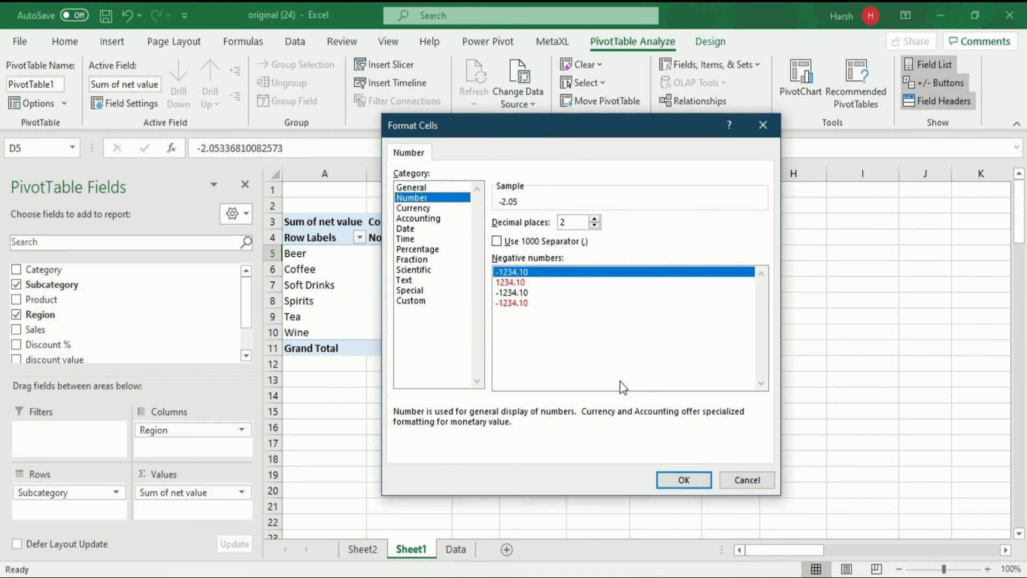
click(684, 481)
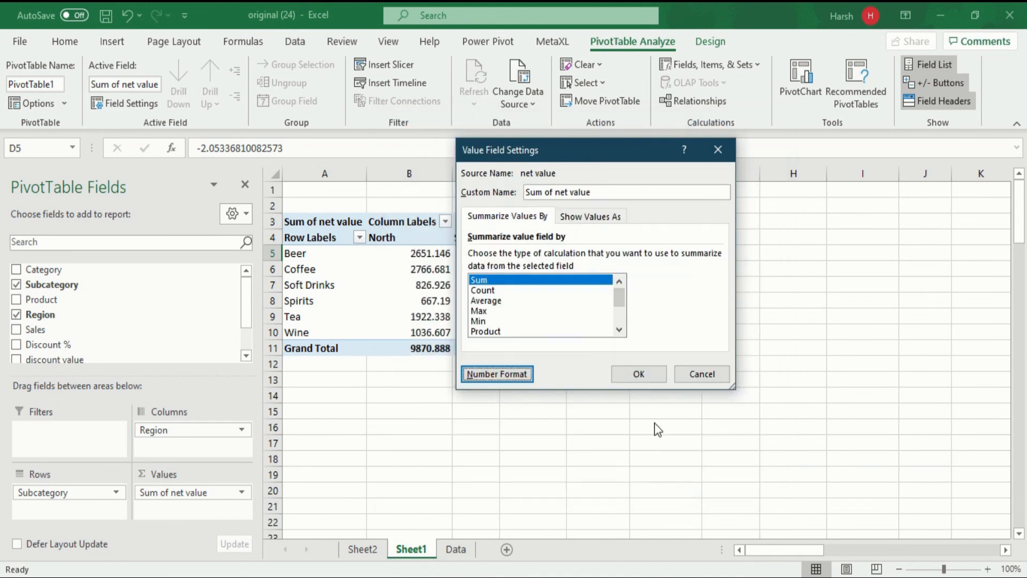
click(651, 374)
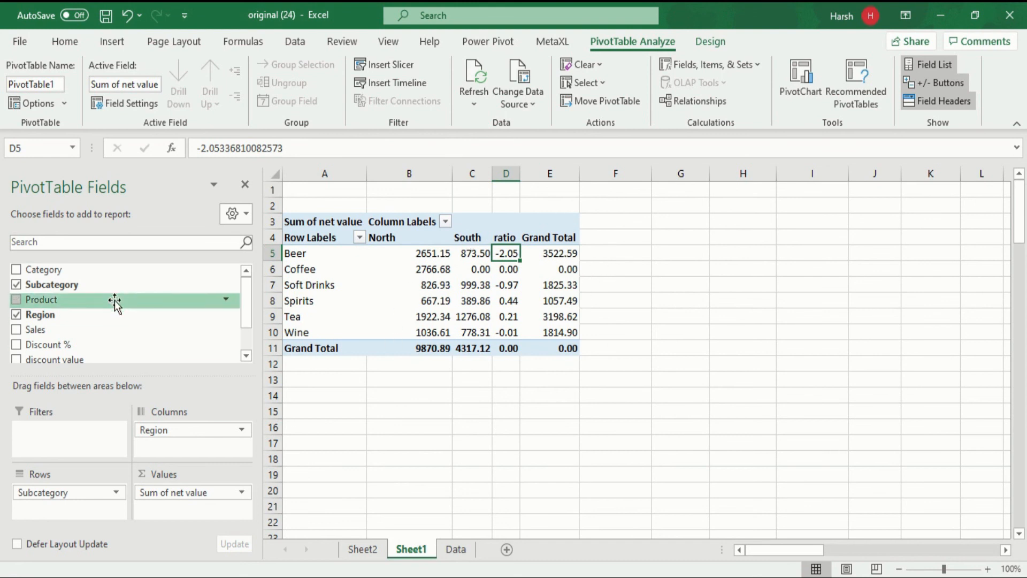
Step: Add Category to the PivotTable rows, move it to the columns below Region, and check the source records on the Data sheet
drag(61, 275, 96, 511)
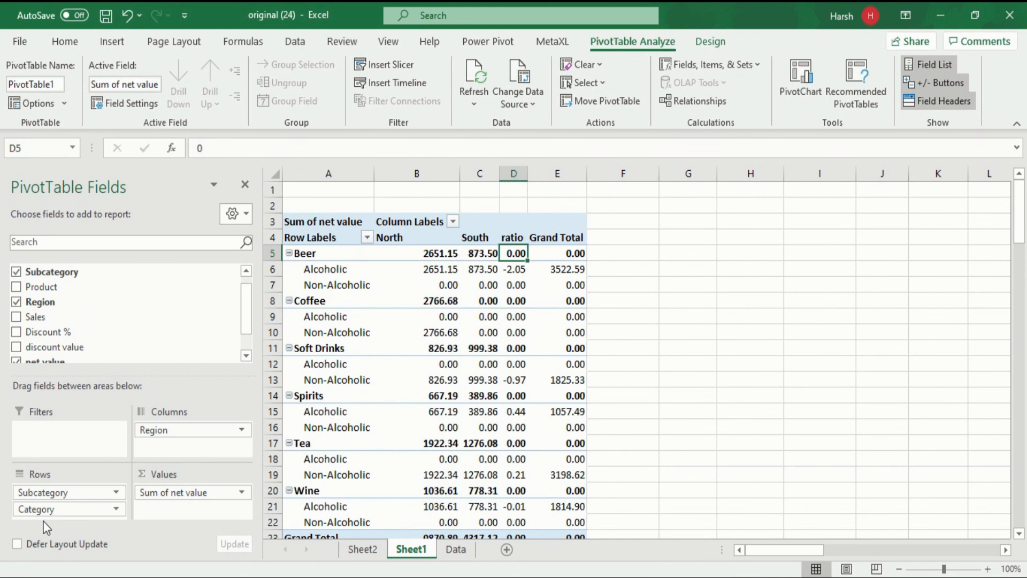
drag(50, 512, 177, 445)
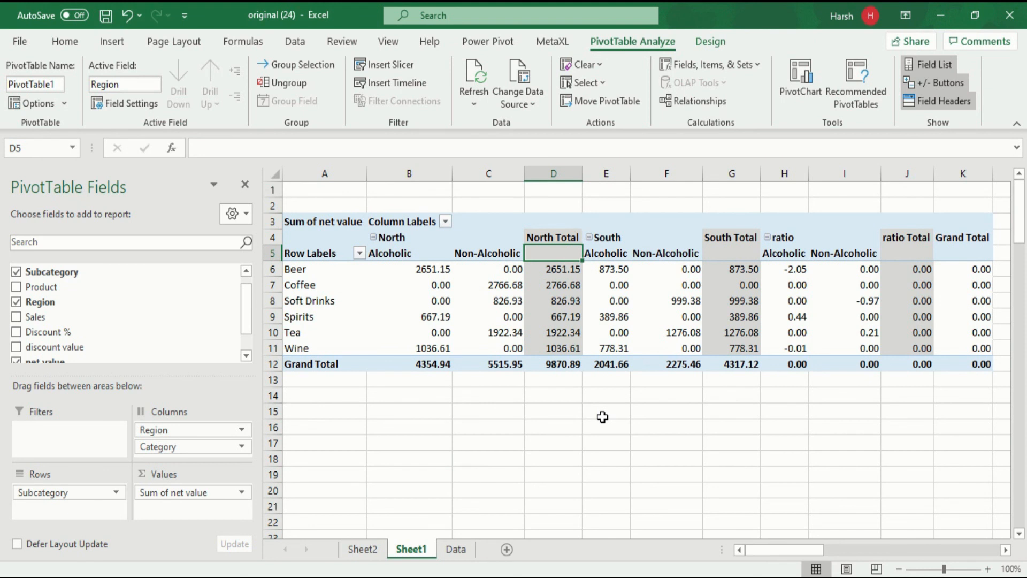
click(460, 542)
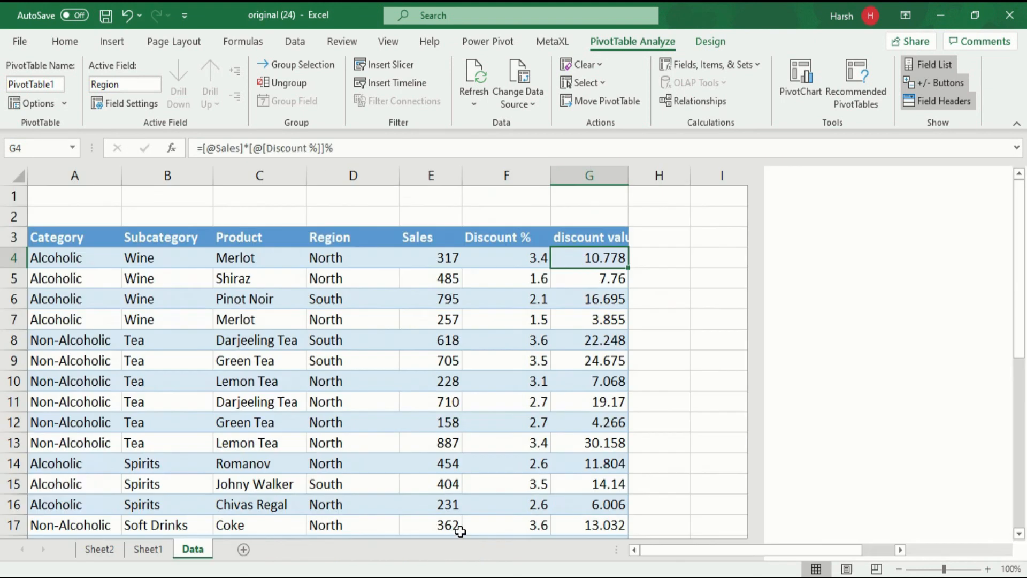
click(163, 549)
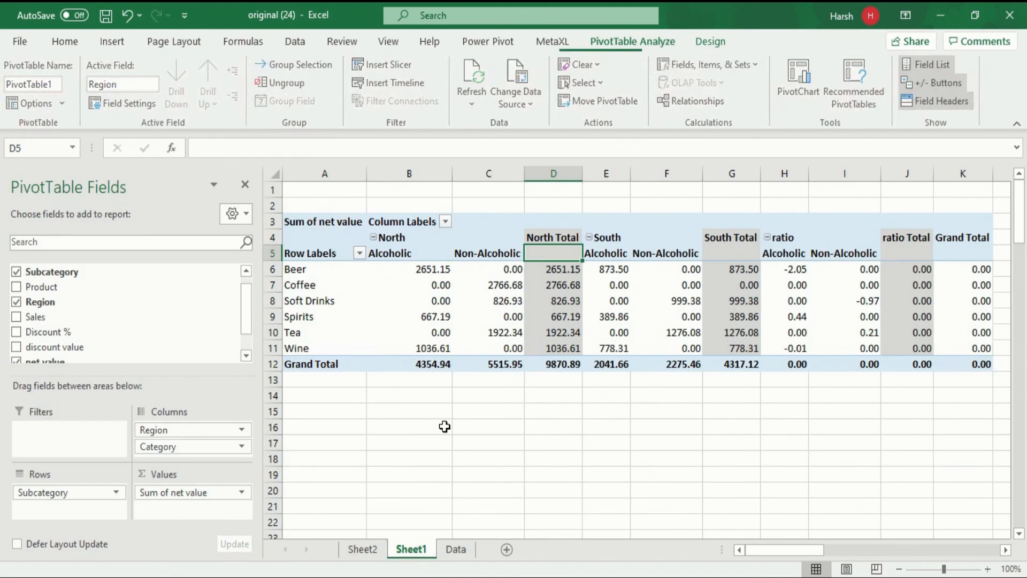